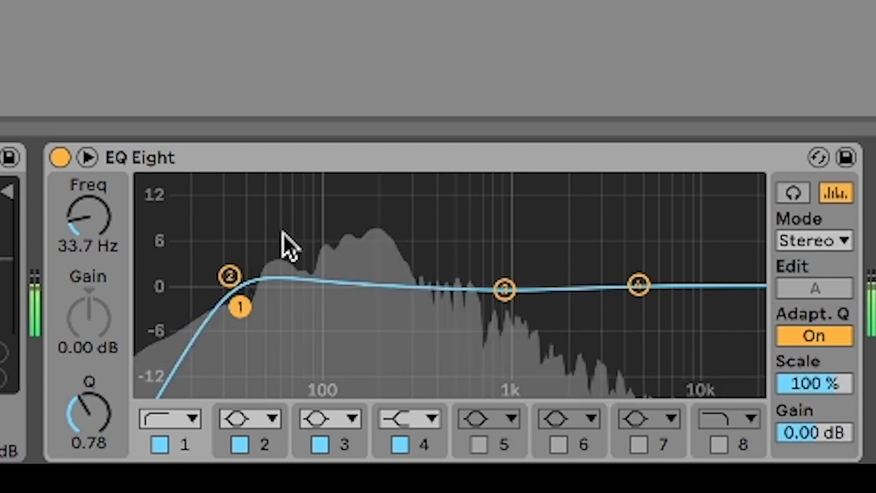
Step: Shift EQ Eight's bell band 2 and low-cut band 1 down to the lowest part of the frequency range
{"action": "left_click_drag", "start_coordinate": [229, 276], "coordinate": [167, 260]}
{"action": "left_click", "coordinate": [239, 306]}
{"action": "left_click_drag", "start_coordinate": [240, 305], "coordinate": [168, 260]}
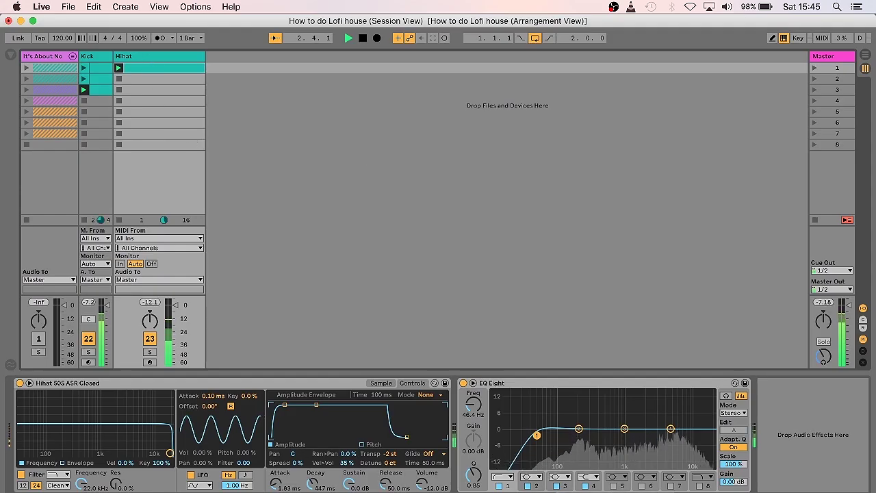
Step: Lower the Hihat sampler's low-pass filter cutoff to about 5.14 kHz and raise its resonance to about 43%
{"action": "key", "text": "shift+Tab"}
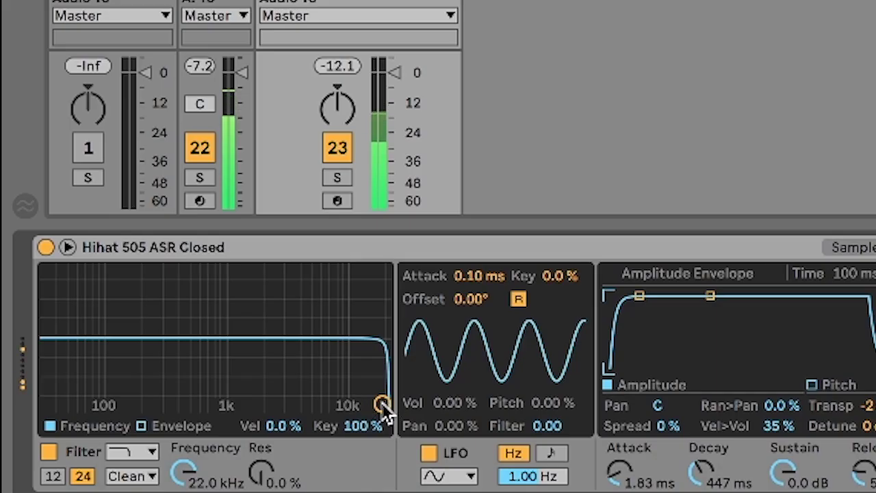
{"action": "left_click_drag", "start_coordinate": [384, 415], "coordinate": [309, 358]}
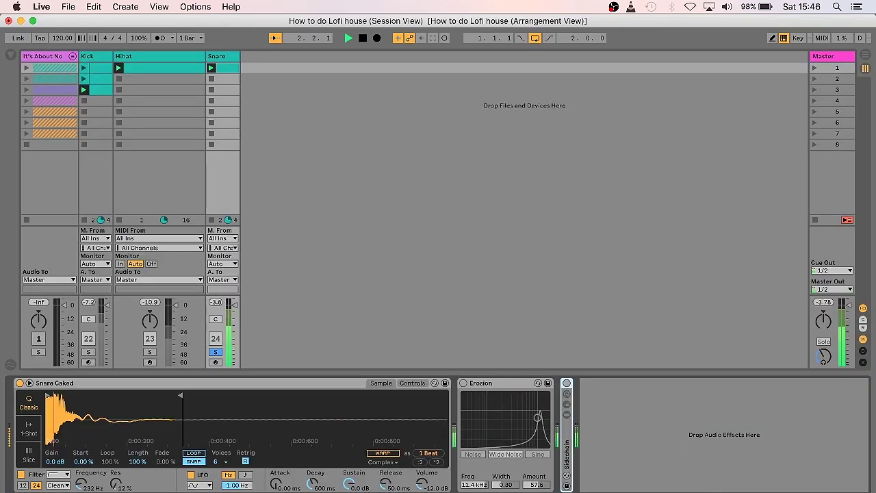
Step: Show the snare sampler's controls and the unfolded Sidechain rack, and unsolo the Snare track
{"action": "left_click", "coordinate": [419, 384]}
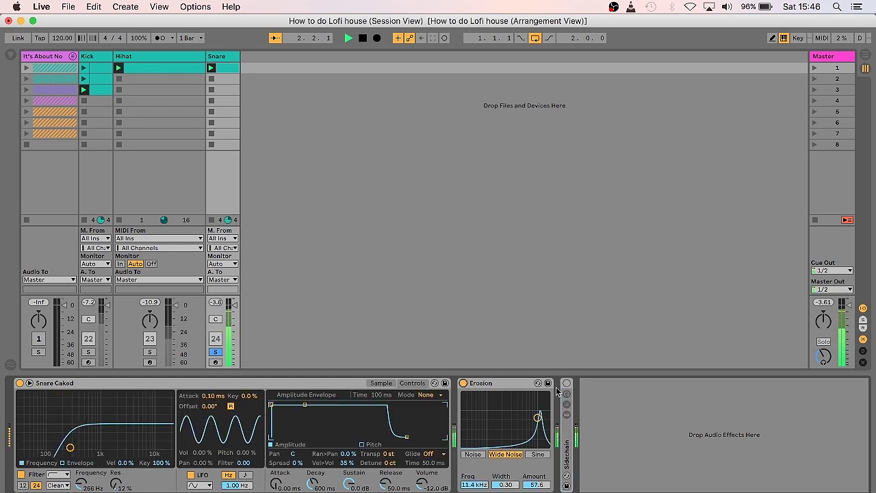
{"action": "double_click", "coordinate": [570, 431]}
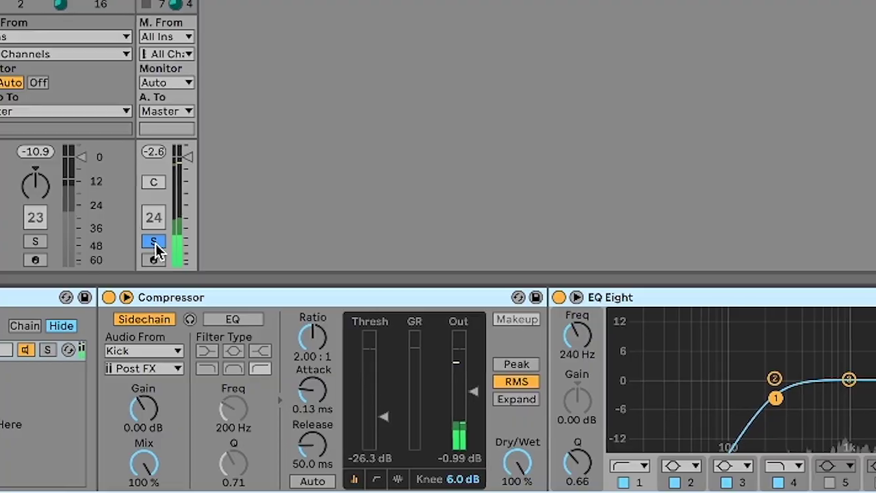
{"action": "left_click", "coordinate": [216, 351]}
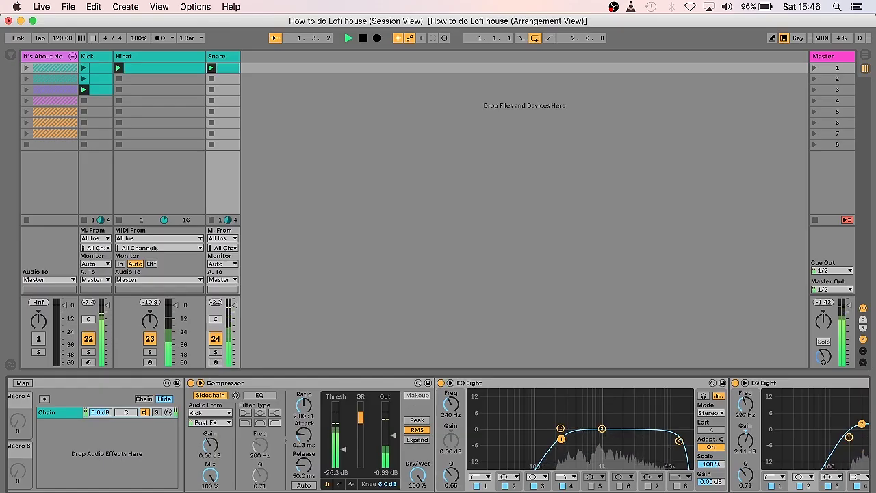
{"action": "scroll", "coordinate": [438, 435], "scroll_direction": "right", "scroll_amount": 5}
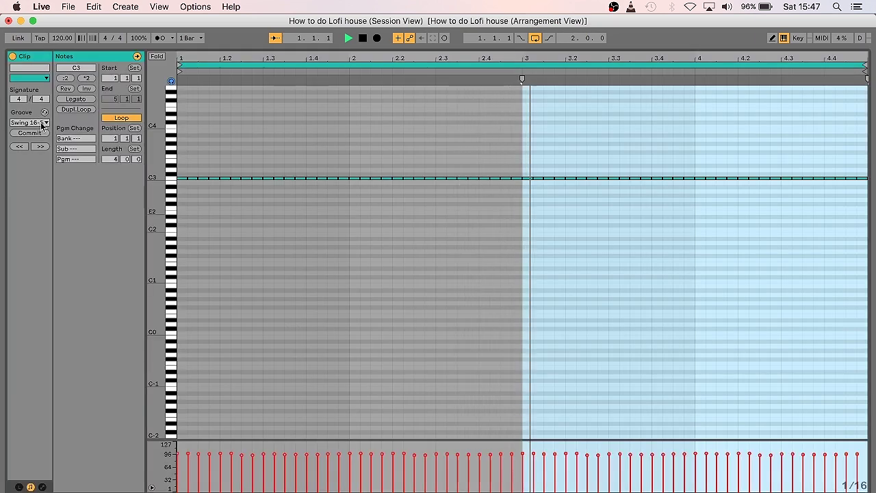
Step: Choose a groove for the sixteenth-note hi-hat clip, and unsolo the Hihat 16 track
{"action": "left_click", "coordinate": [42, 123]}
{"action": "left_click", "coordinate": [27, 140]}
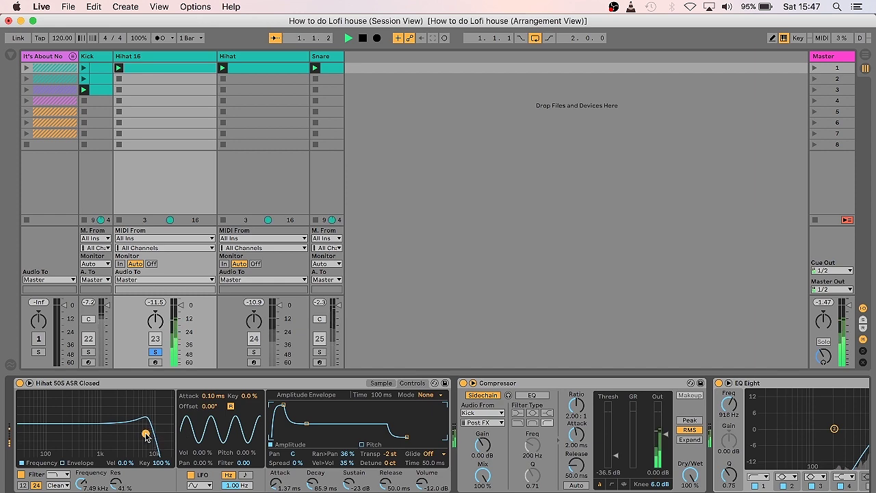
{"action": "scroll", "coordinate": [675, 443], "scroll_direction": "right", "scroll_amount": 5}
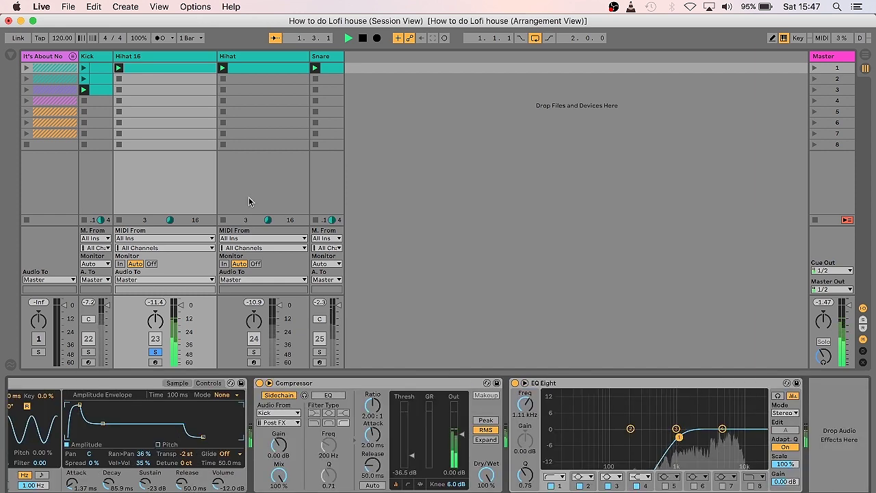
{"action": "left_click", "coordinate": [157, 352]}
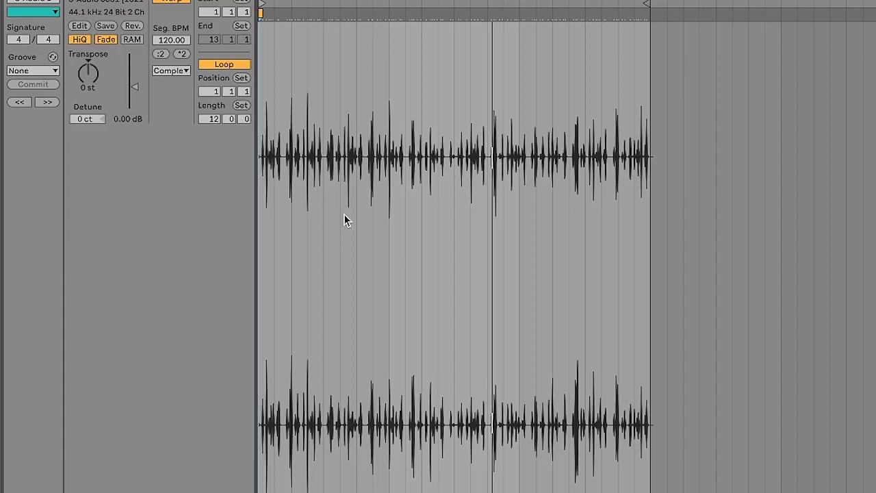
Step: Set the looped audio clip's warp mode to Beats
{"action": "left_click", "coordinate": [166, 74]}
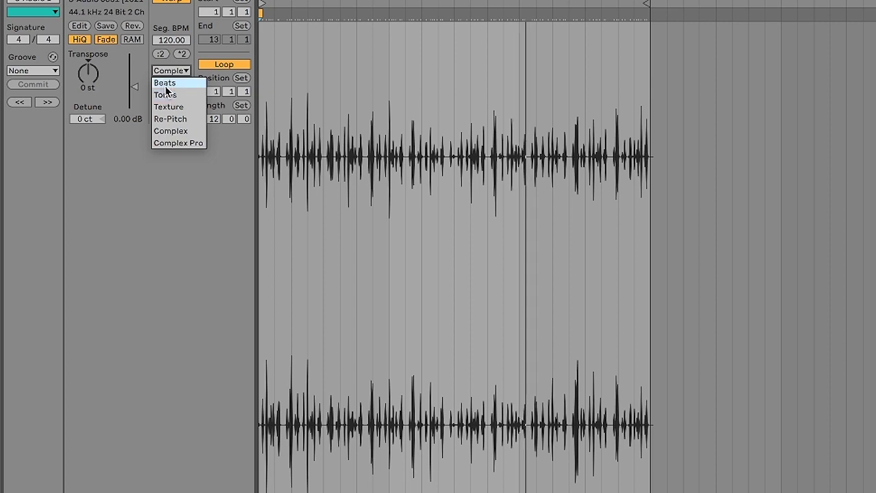
{"action": "left_click", "coordinate": [168, 83]}
{"action": "left_click", "coordinate": [163, 110]}
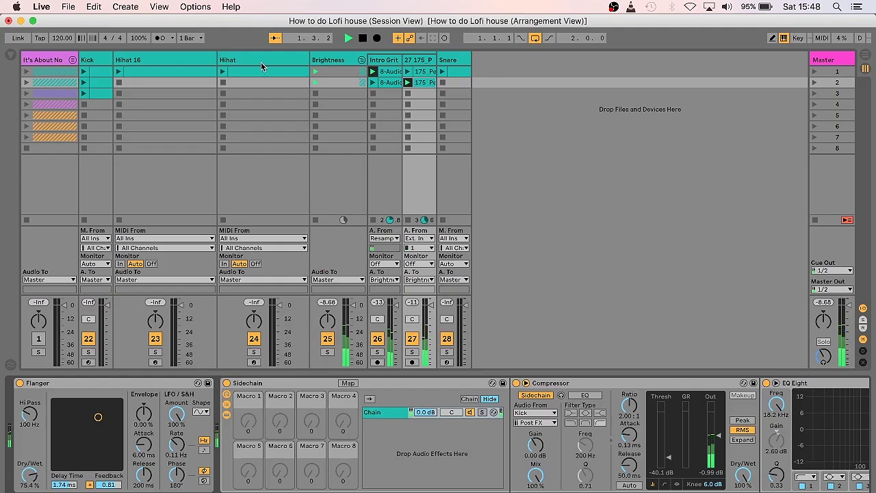
Step: Launch the first Hihat, Hihat 16 and Kick clips, and select the Drums group track
{"action": "left_click", "coordinate": [222, 71]}
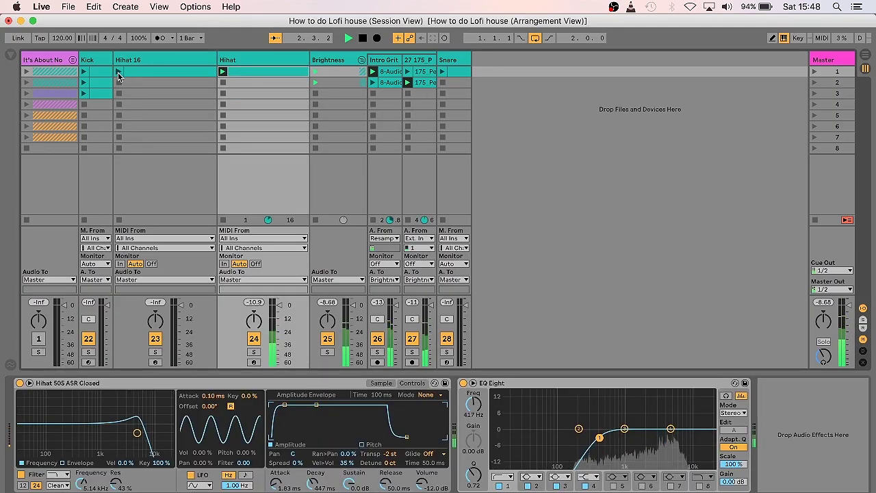
{"action": "left_click", "coordinate": [117, 72]}
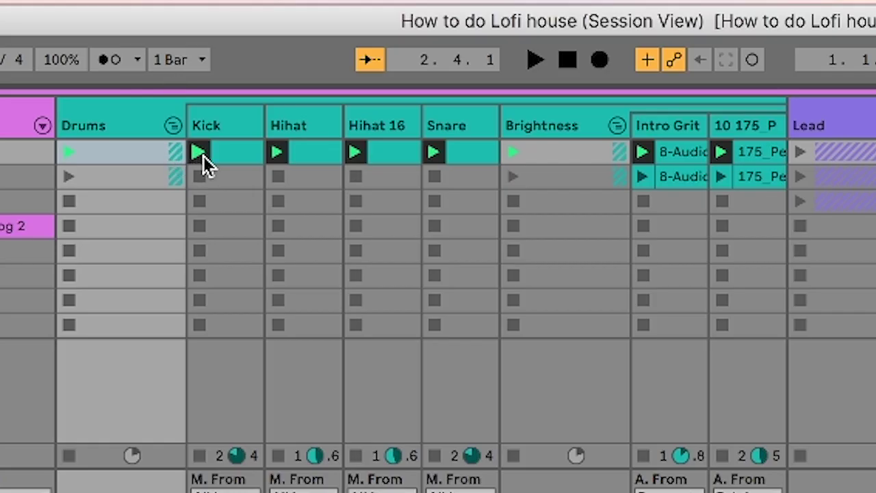
{"action": "left_click", "coordinate": [202, 155]}
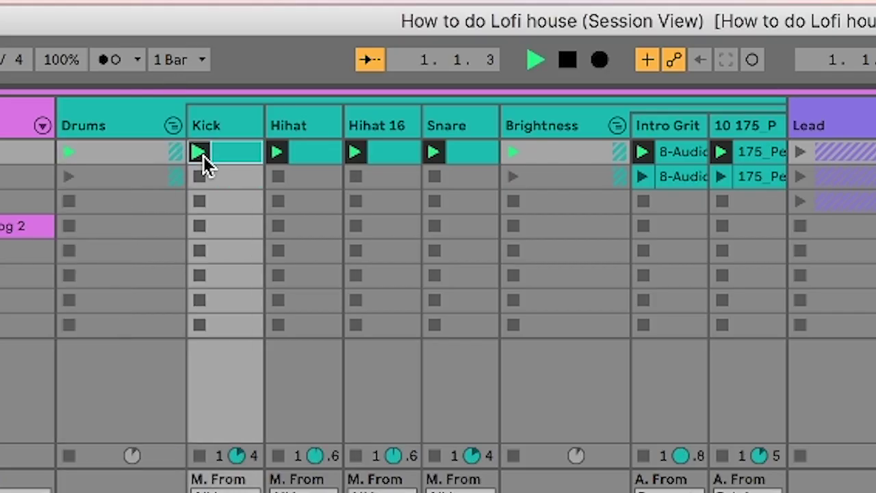
{"action": "left_click", "coordinate": [139, 128]}
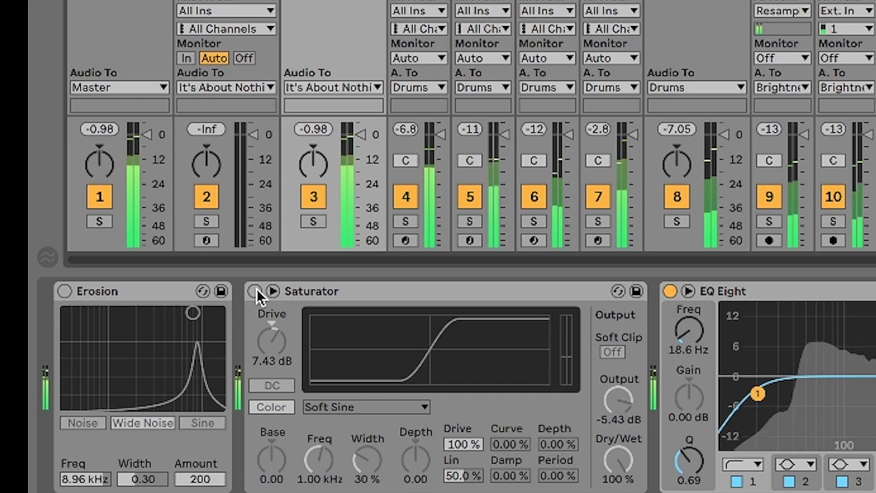
Step: Enable the Saturator on the Drums group and increase its Drive
{"action": "left_click", "coordinate": [254, 290]}
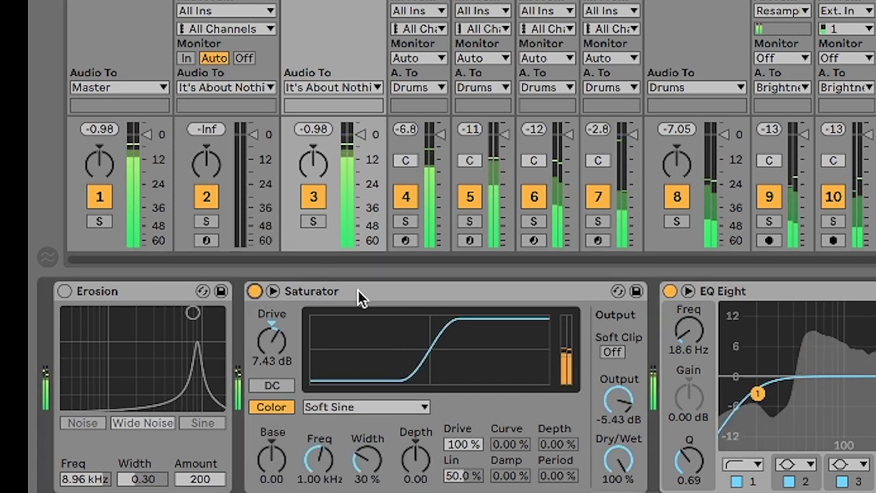
{"action": "left_click", "coordinate": [273, 340]}
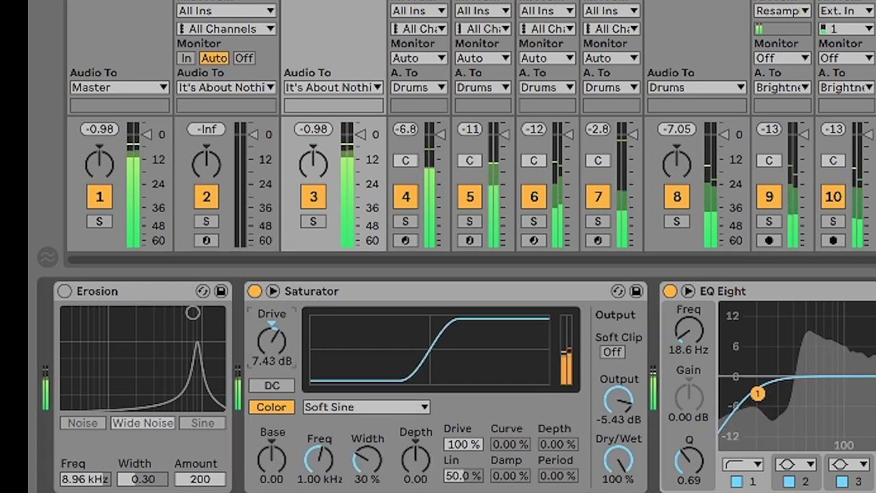
{"action": "left_click_drag", "start_coordinate": [272, 340], "coordinate": [272, 322]}
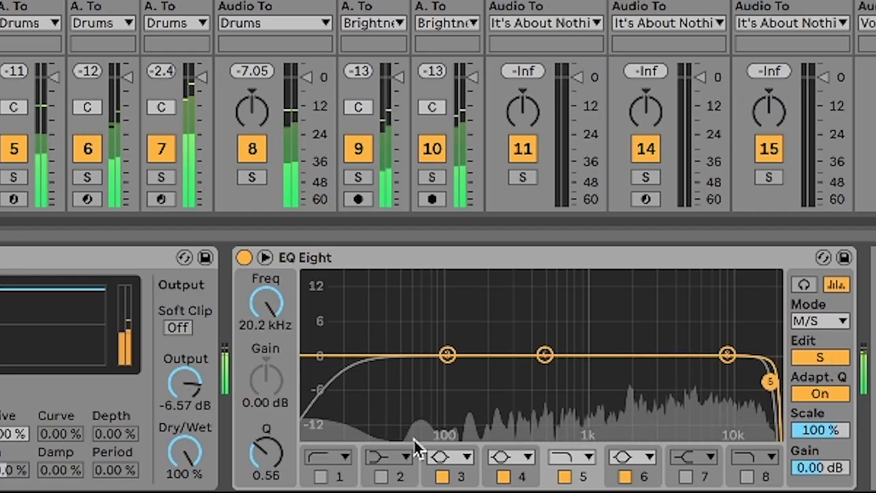
Step: Change band 3 of the EQ Eight's side channel to a low cut and raise its frequency above 100 Hz
{"action": "left_click", "coordinate": [444, 457]}
{"action": "left_click", "coordinate": [445, 332]}
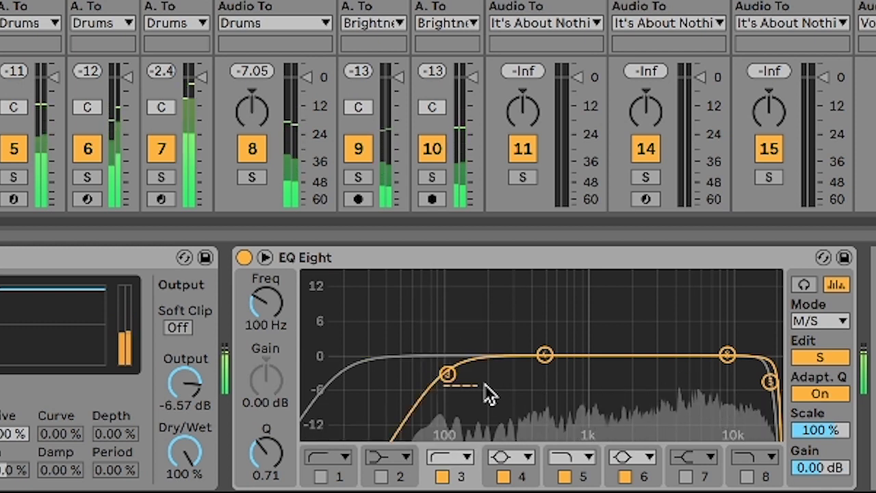
{"action": "left_click_drag", "start_coordinate": [448, 374], "coordinate": [493, 371]}
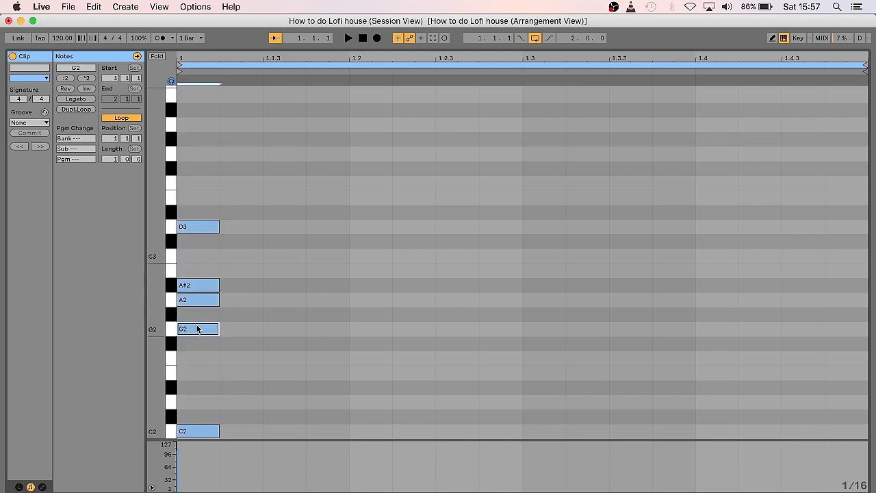
Step: Stretch all the chord's notes to fill the whole one-bar pad clip
{"action": "key", "text": "super+a"}
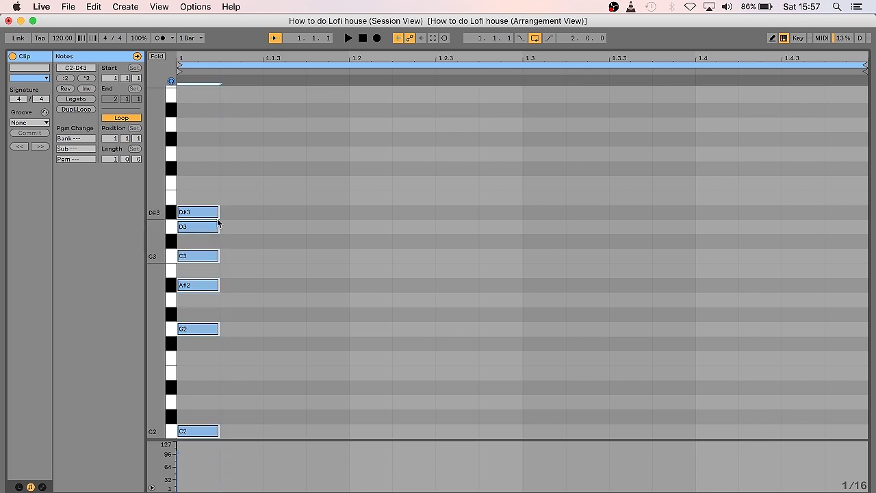
{"action": "left_click_drag", "start_coordinate": [216, 213], "coordinate": [861, 204]}
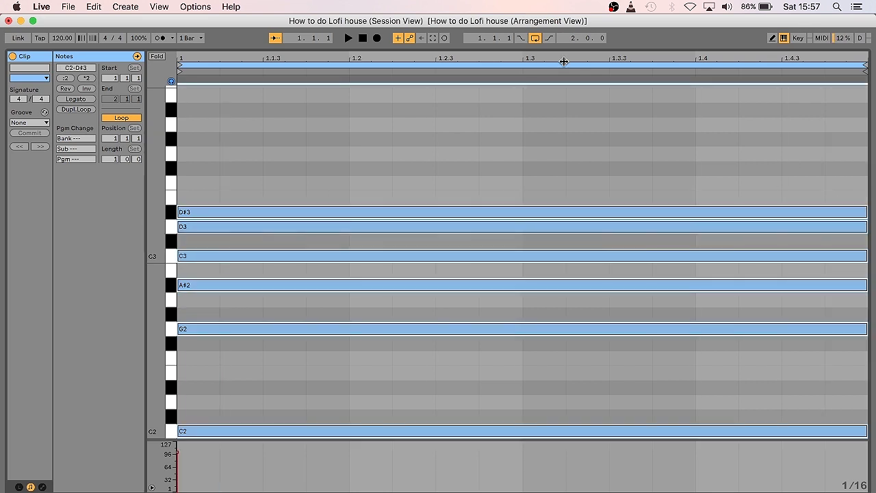
Step: Duplicate the chord into bar 2 and transpose the copy down five semitones
{"action": "key", "text": "super+d"}
{"action": "key", "text": "Down"}
{"action": "key", "text": "Down"}
{"action": "key", "text": "Down"}
{"action": "key", "text": "Down"}
{"action": "key", "text": "Down"}
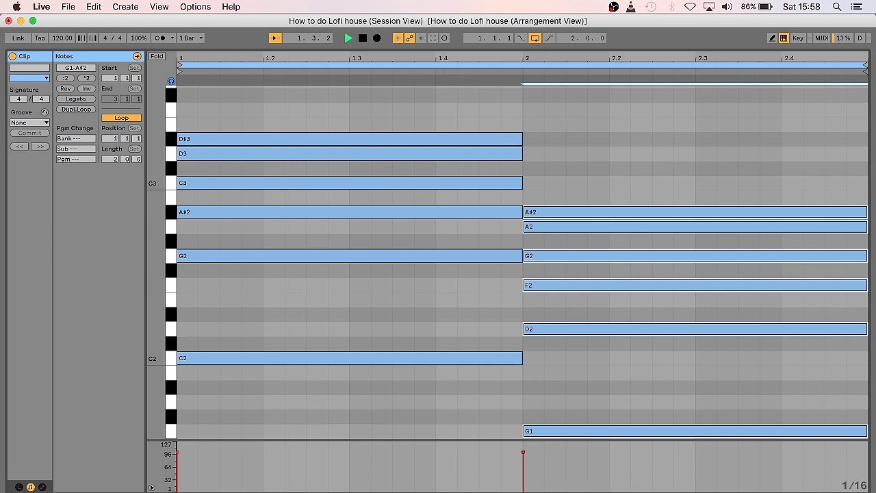
Step: Delete the third clip from the Pad track
{"action": "key", "text": "shift+Tab"}
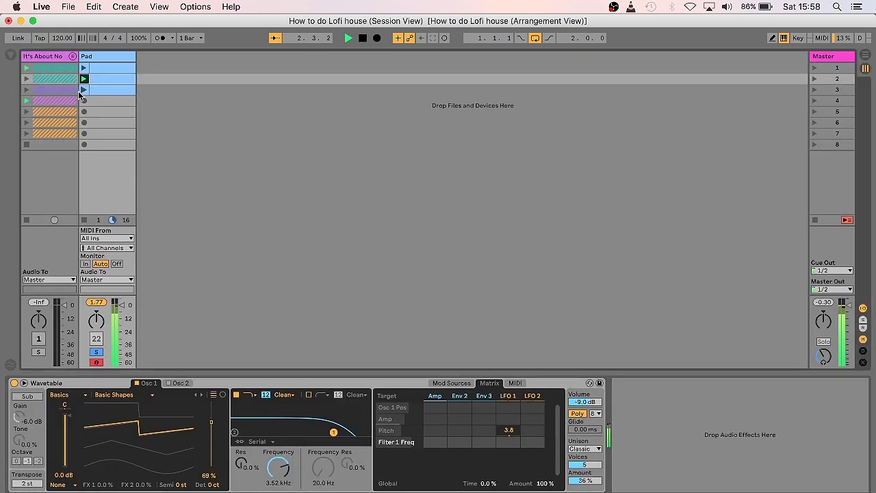
{"action": "key", "text": "Delete"}
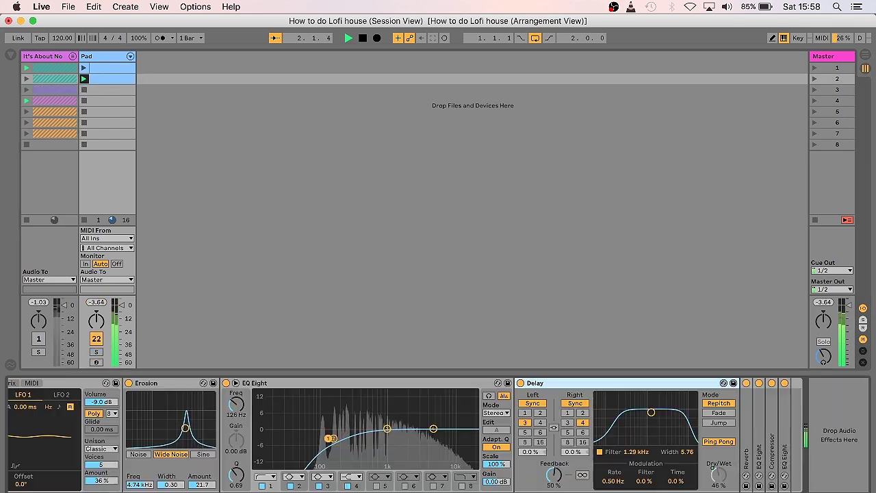
Step: Unfold the Reverb, EQ Eight, Compressor and final EQ Eight on the Pad track to examine their settings
{"action": "double_click", "coordinate": [746, 423]}
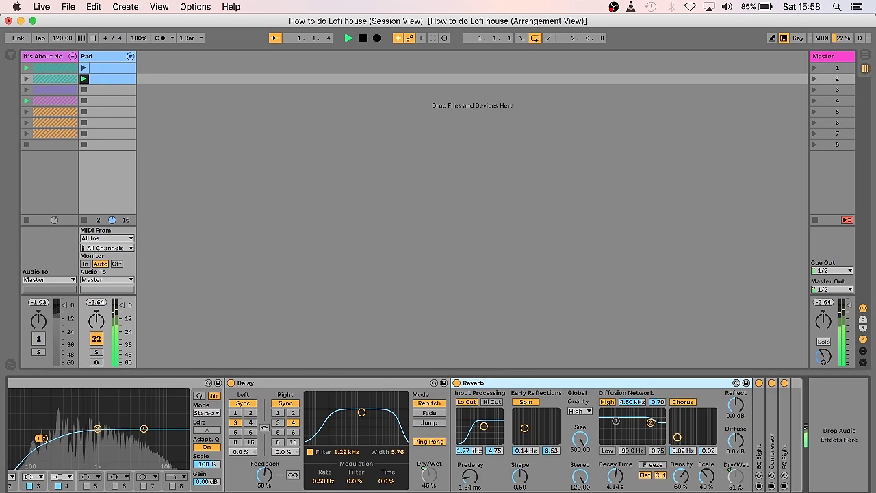
{"action": "double_click", "coordinate": [759, 448]}
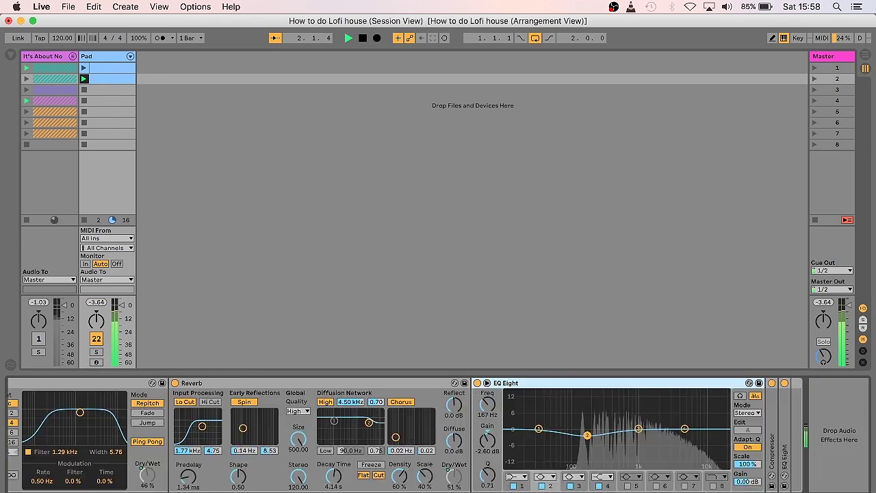
{"action": "double_click", "coordinate": [776, 437]}
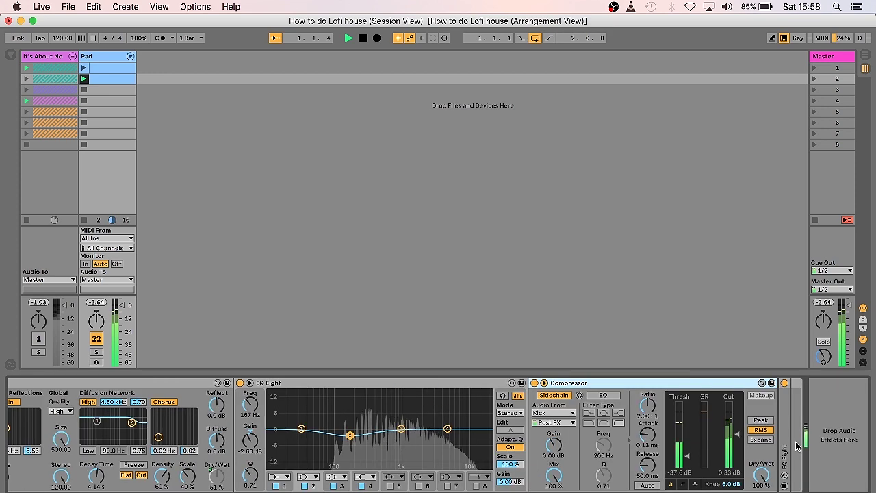
{"action": "double_click", "coordinate": [784, 429]}
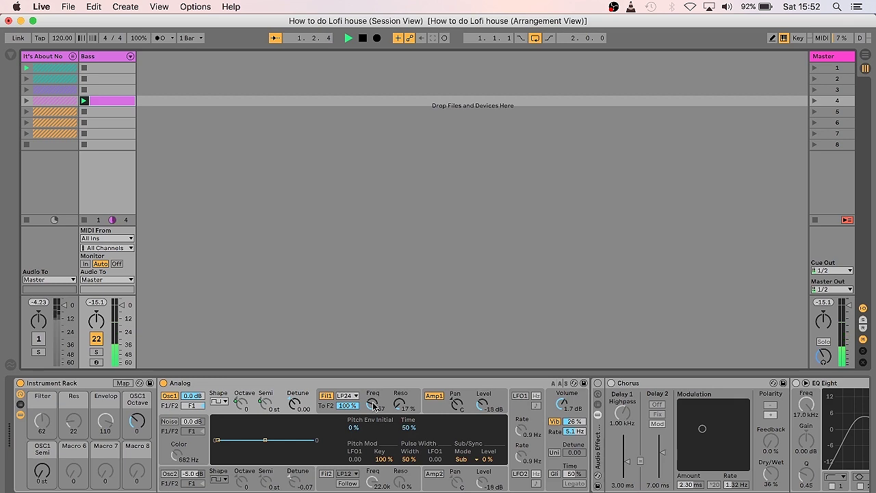
Step: Show the bass synth's filter 1 settings, and duplicate the bass clip's loop twice to a length of four bars
{"action": "left_click", "coordinate": [373, 405]}
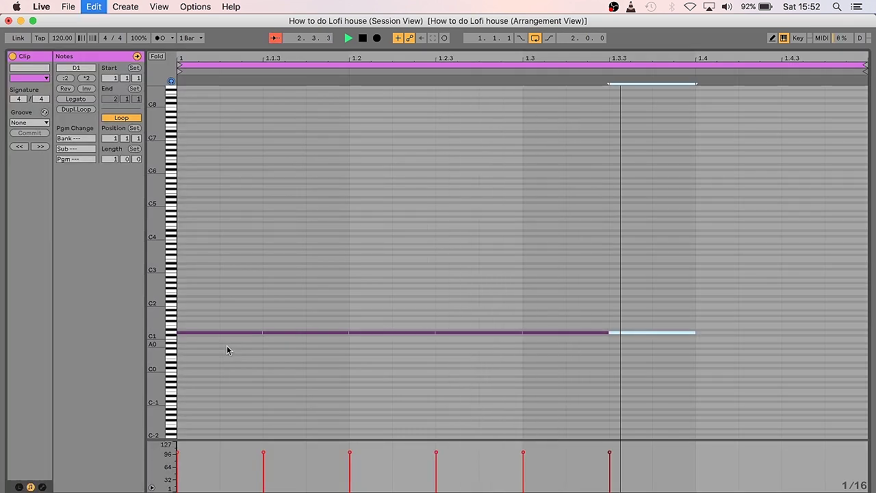
{"action": "left_click", "coordinate": [407, 65]}
{"action": "key", "text": "super+d"}
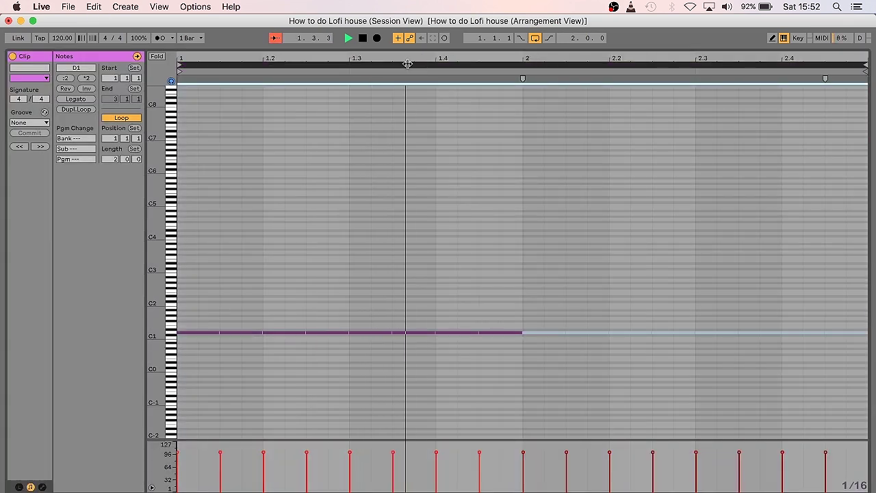
{"action": "key", "text": "super+d"}
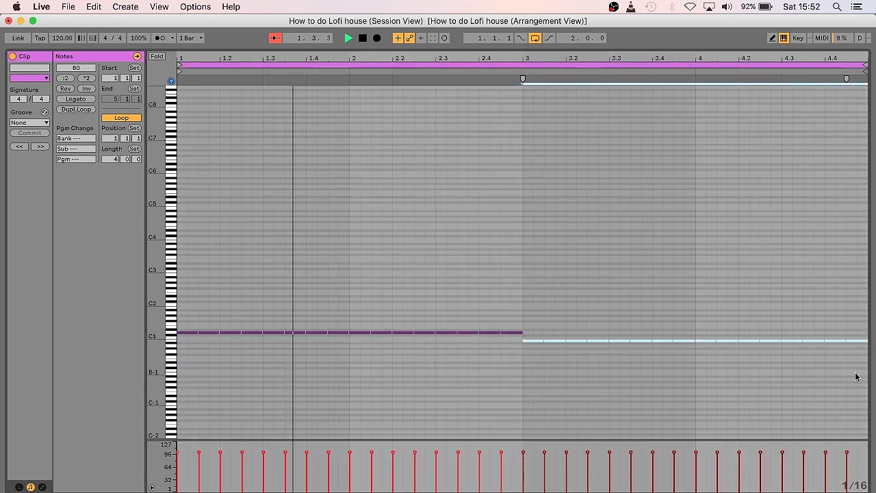
Step: Transpose the bass notes in bars 3 and 4 downward
{"action": "key", "text": "Down"}
{"action": "key", "text": "Down"}
{"action": "key", "text": "Up"}
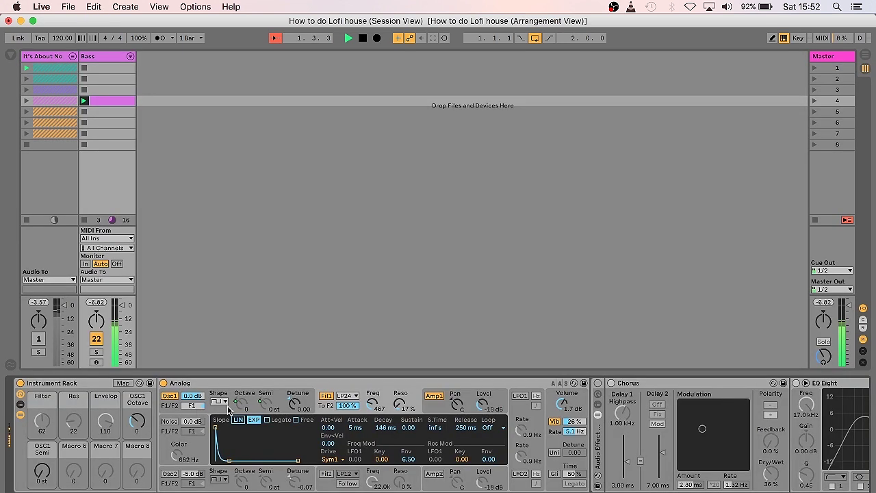
Step: Map the Analog filter 1 frequency to the Instrument Rack's Filter macro
{"action": "right_click", "coordinate": [374, 403]}
{"action": "left_click", "coordinate": [418, 475]}
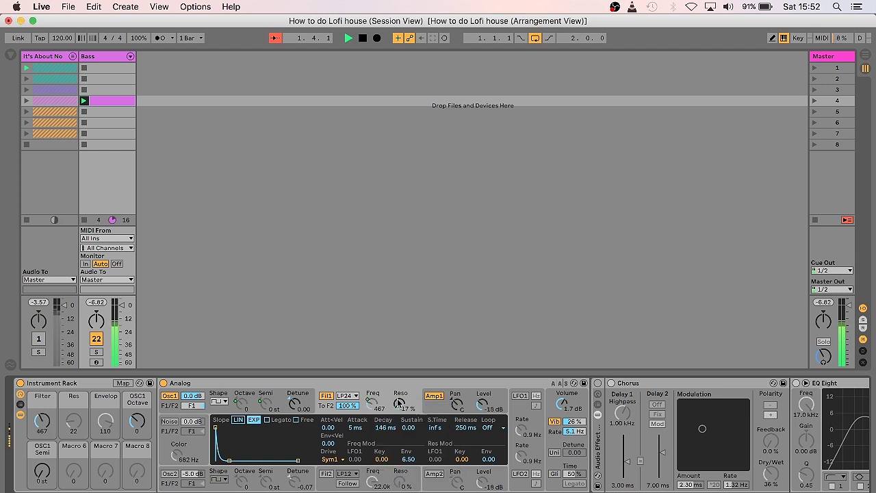
Step: Map the Analog filter 1 resonance to the Res macro and the vibrato amount to Macro 6
{"action": "right_click", "coordinate": [399, 403]}
{"action": "left_click", "coordinate": [424, 482]}
{"action": "right_click", "coordinate": [574, 424]}
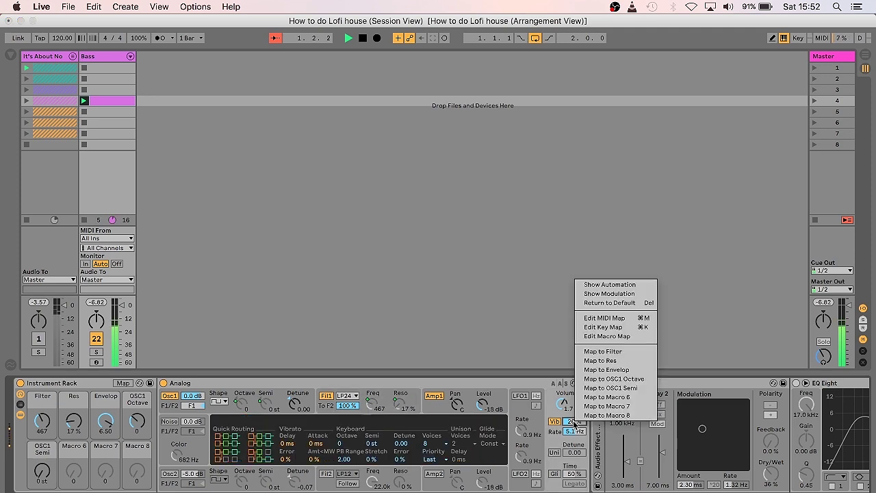
{"action": "left_click", "coordinate": [606, 396]}
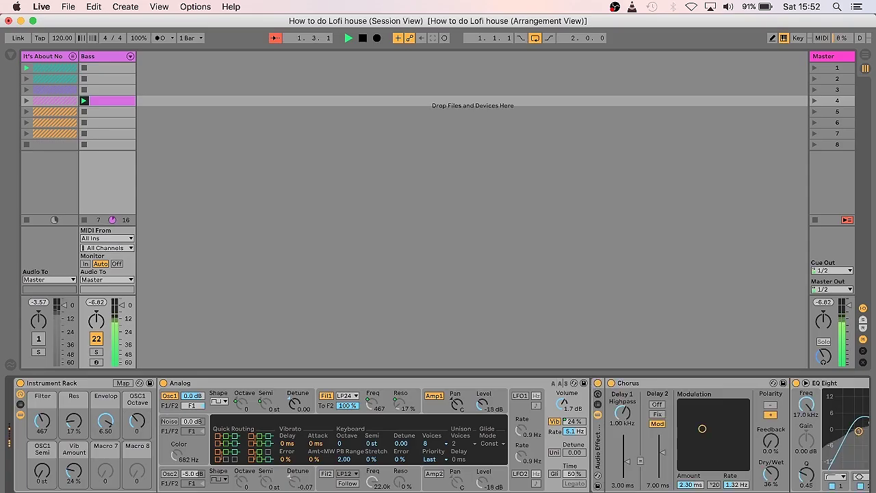
Step: Examine the Chorus, EQ Eight, Saturator, Compressor and final EQ Eight in the Bass track's device chain
{"action": "scroll", "coordinate": [438, 435], "scroll_direction": "right", "scroll_amount": 10}
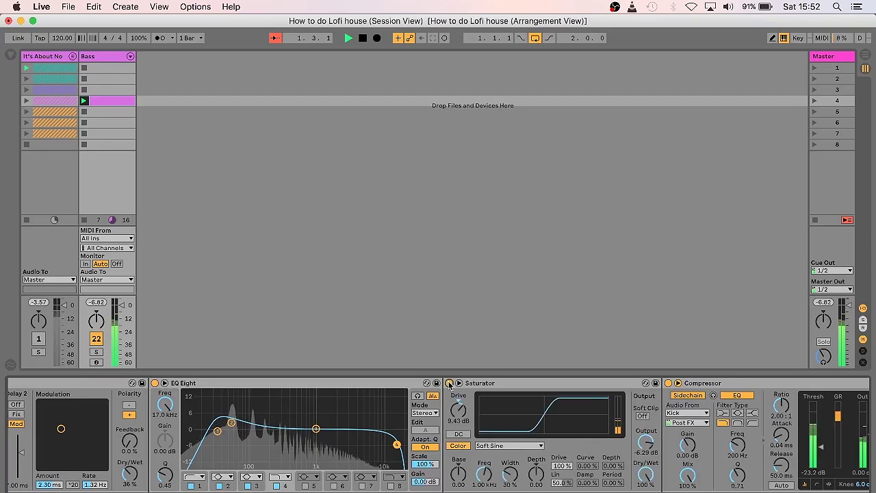
{"action": "scroll", "coordinate": [616, 438], "scroll_direction": "right", "scroll_amount": 5}
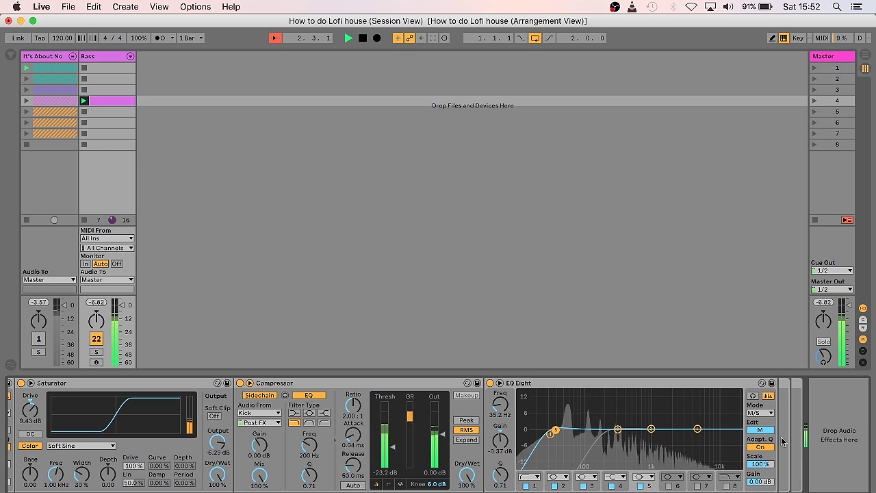
{"action": "scroll", "coordinate": [783, 442], "scroll_direction": "left", "scroll_amount": 15}
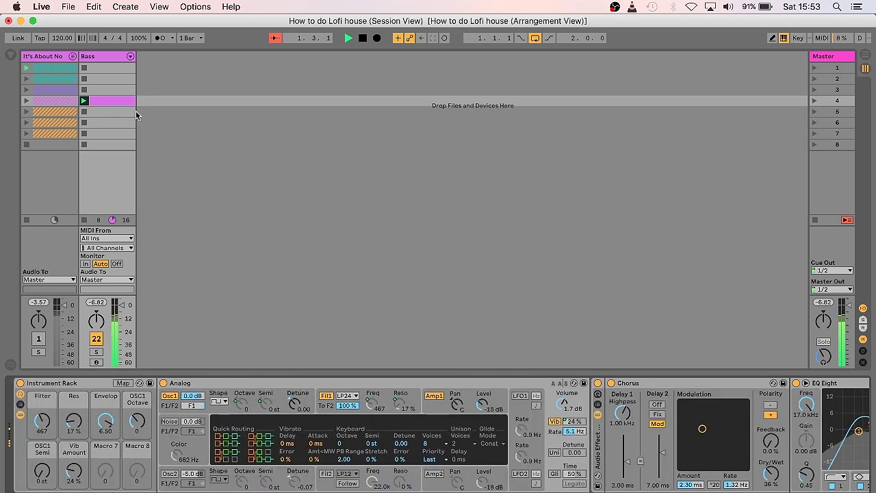
Step: Open the bass clip in slot 4 and examine its groove choices and its note pattern across the loop
{"action": "double_click", "coordinate": [106, 100]}
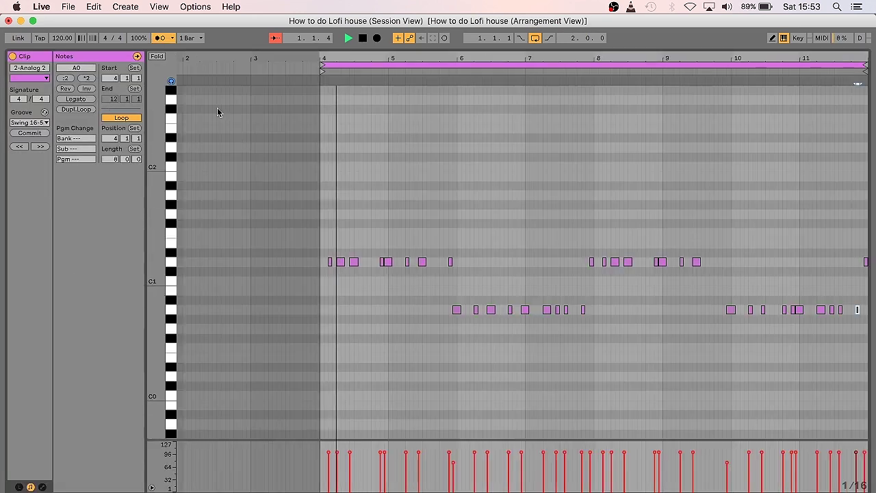
{"action": "left_click", "coordinate": [42, 123]}
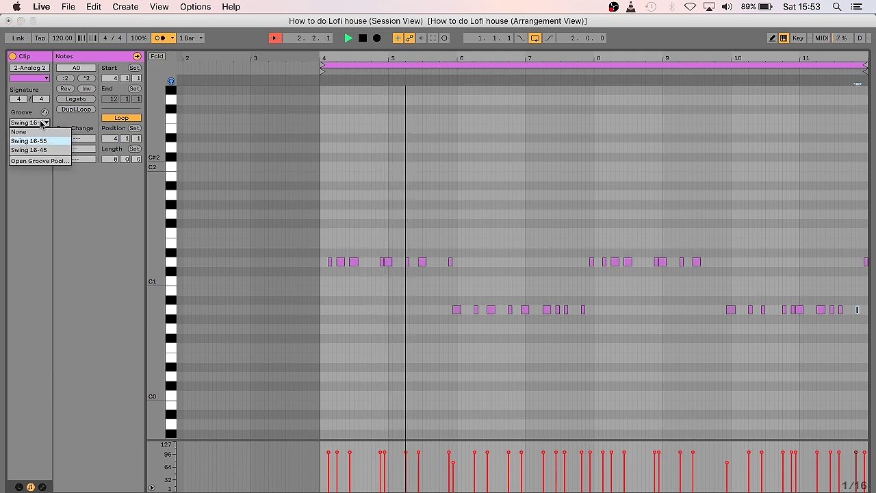
{"action": "left_click", "coordinate": [43, 123]}
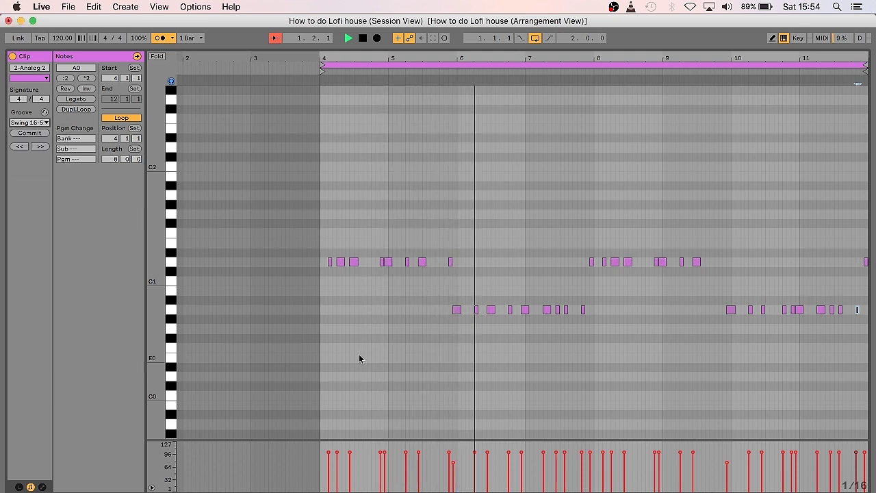
{"action": "left_click_drag", "start_coordinate": [697, 58], "coordinate": [666, 74]}
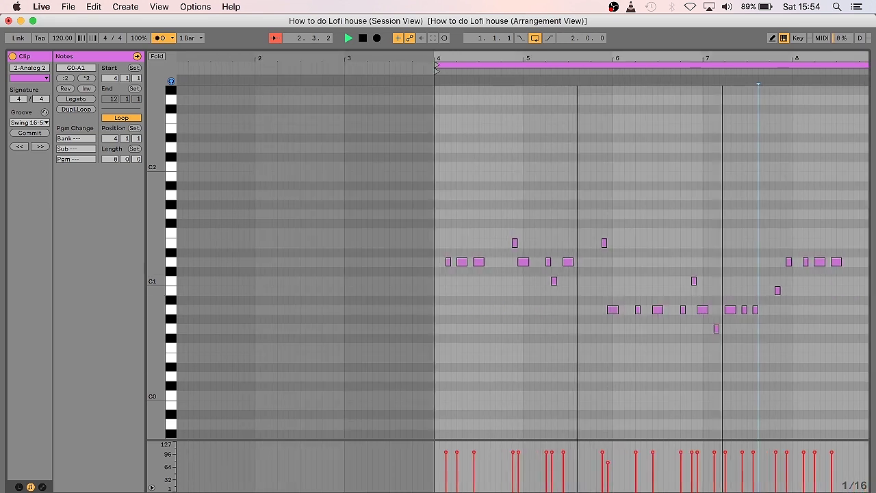
{"action": "scroll", "coordinate": [600, 471], "scroll_direction": "right", "scroll_amount": 10}
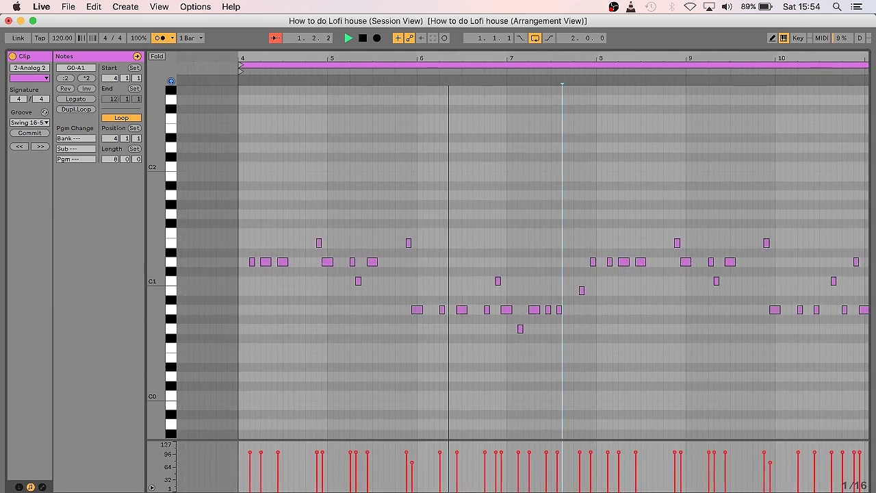
{"action": "left_click", "coordinate": [812, 491]}
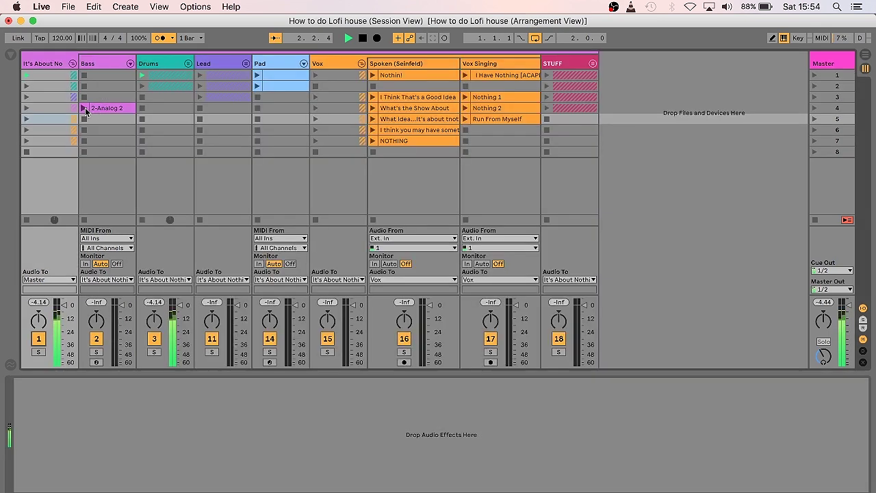
Step: Launch the 2-Analog 2 bass clip with the drums and raise the Instrument Rack's Filter macro
{"action": "left_click", "coordinate": [84, 108]}
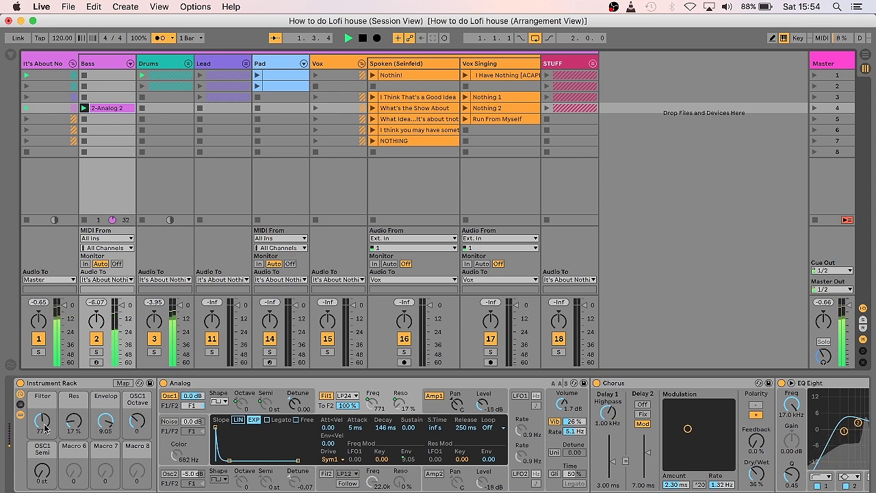
{"action": "left_click_drag", "start_coordinate": [45, 428], "coordinate": [46, 407]}
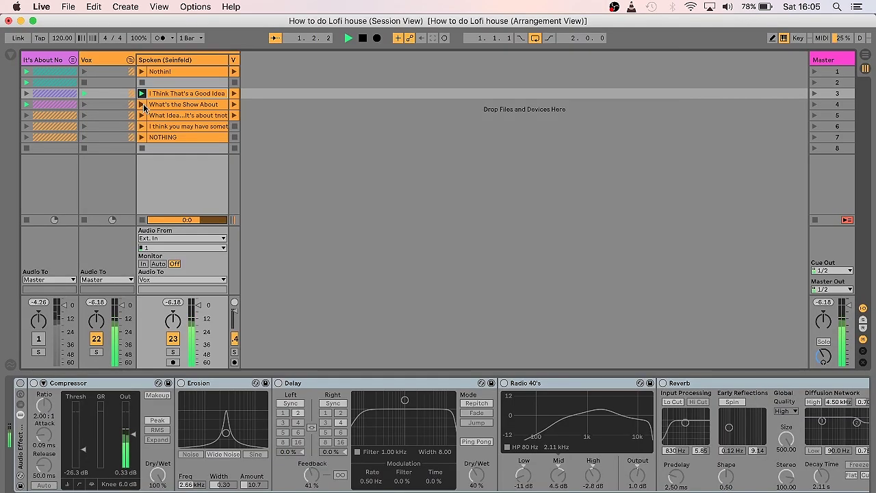
Step: Audition the spoken vocal clips What's the Show About and Nothin! on the Spoken (Seinfeld) track
{"action": "left_click", "coordinate": [142, 105]}
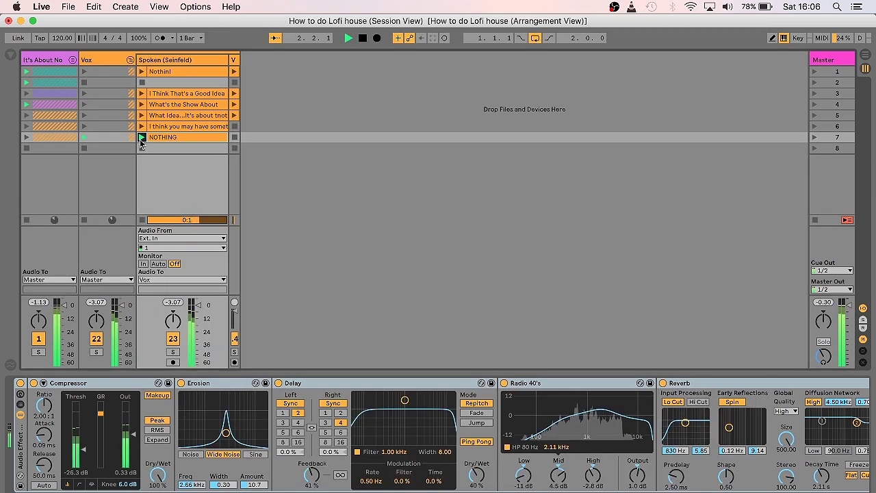
{"action": "left_click", "coordinate": [142, 71]}
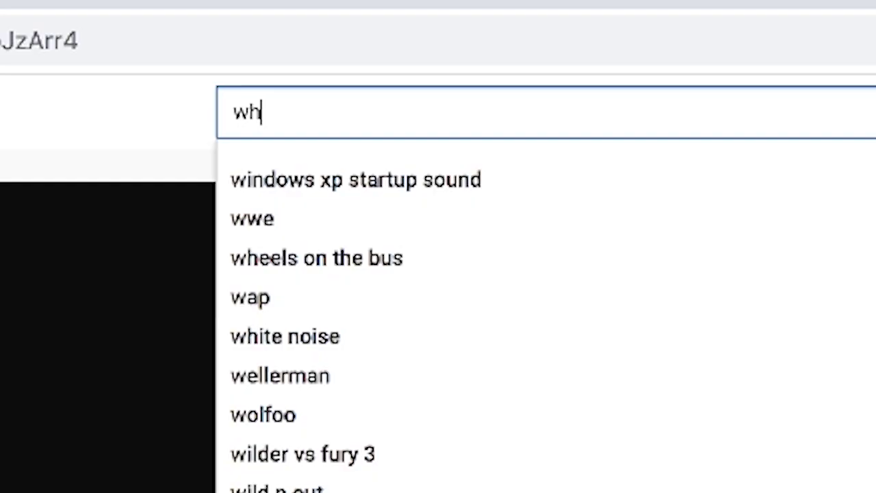
Step: In Chrome, search YouTube for "whitney houston i have nothing acapella cover" and open the 1:30 acapella cover video
{"action": "type", "text": "itney hus"}
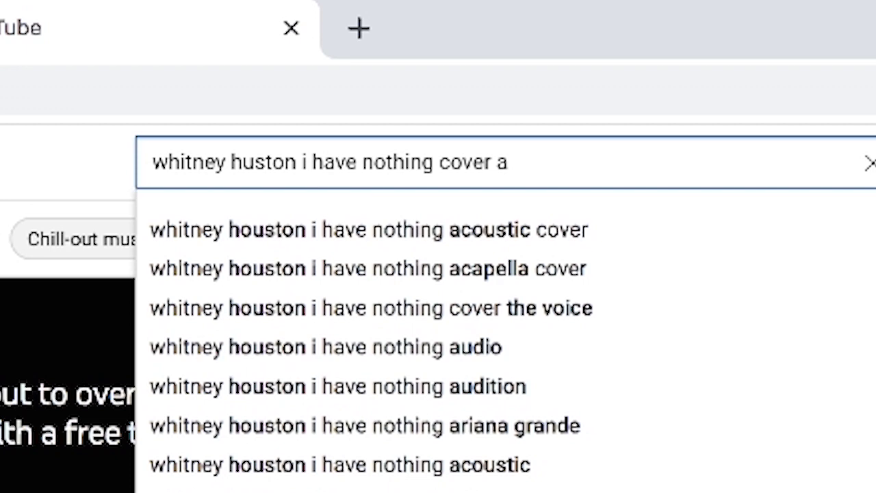
{"action": "type", "text": "capp"}
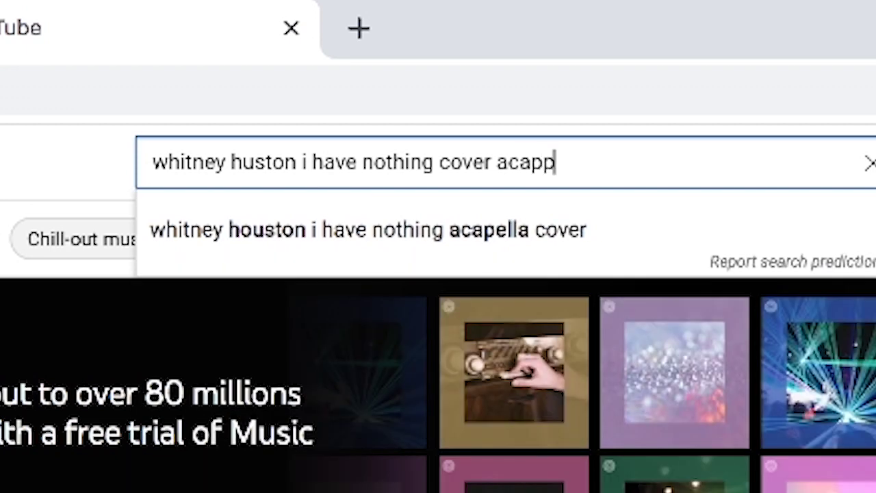
{"action": "left_click", "coordinate": [321, 241]}
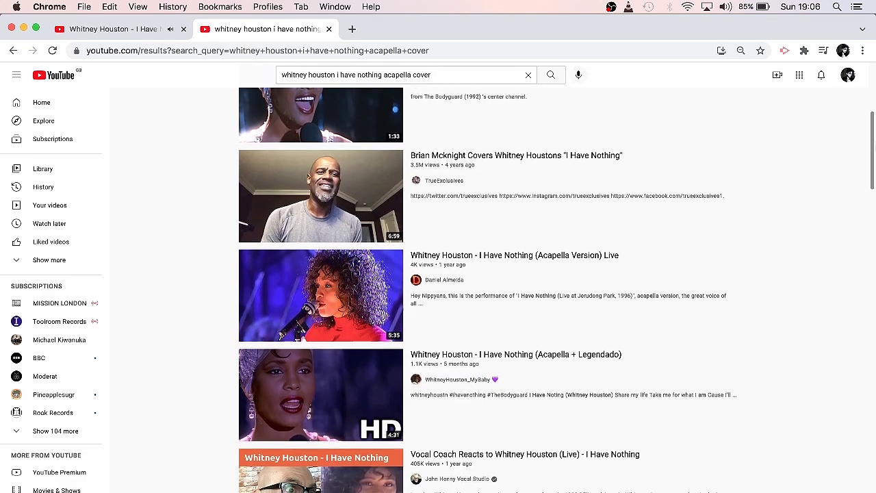
{"action": "scroll", "coordinate": [516, 311], "scroll_direction": "down", "scroll_amount": 5}
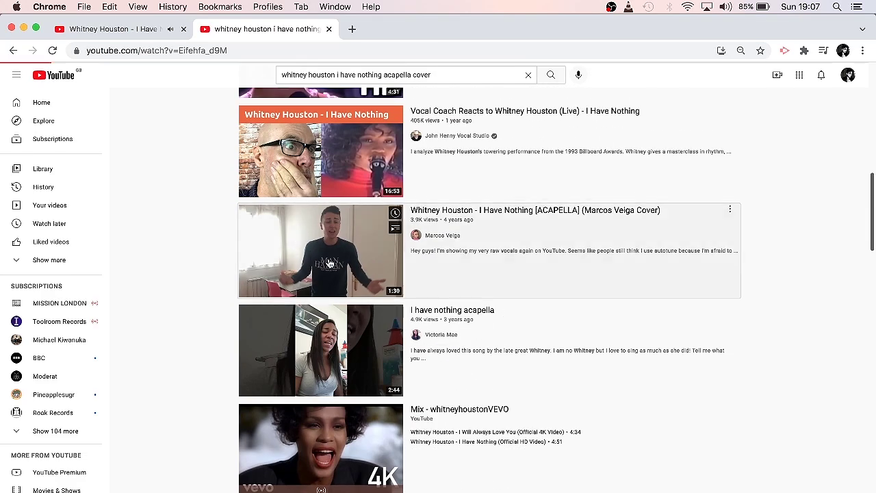
{"action": "left_click", "coordinate": [322, 256]}
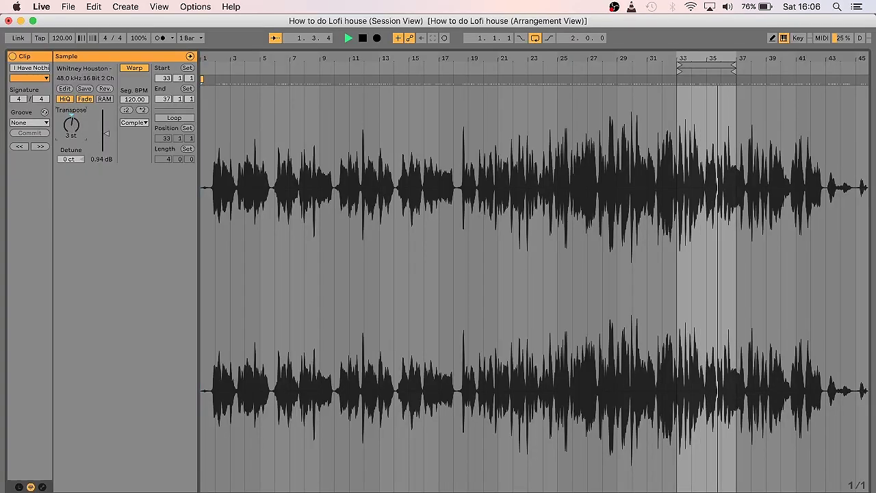
Step: Switch on the Vox Singing track's effect rack while auditioning the Run From Myself and Nothing 1 clips
{"action": "key", "text": "shift+Tab"}
{"action": "left_click", "coordinate": [153, 115]}
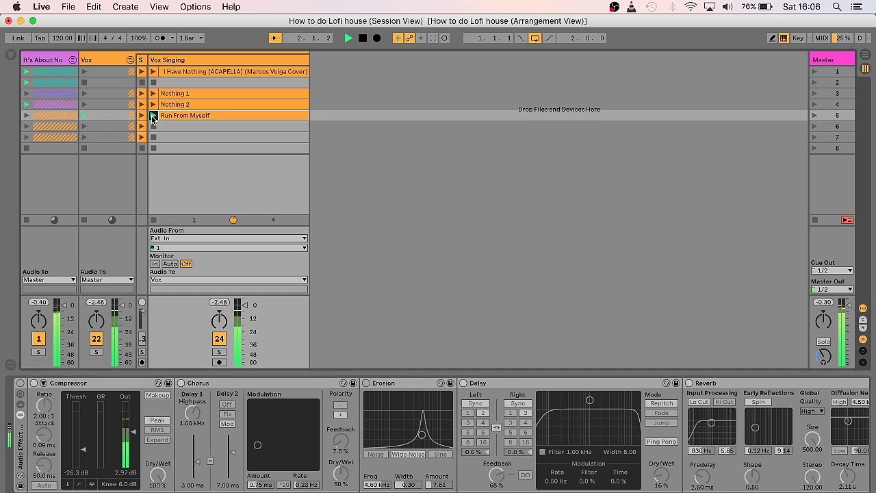
{"action": "left_click", "coordinate": [23, 382]}
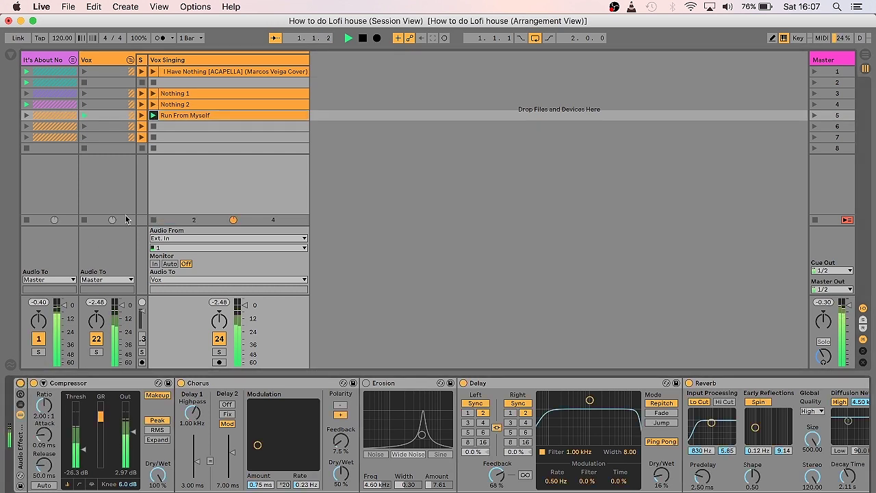
{"action": "left_click", "coordinate": [154, 93]}
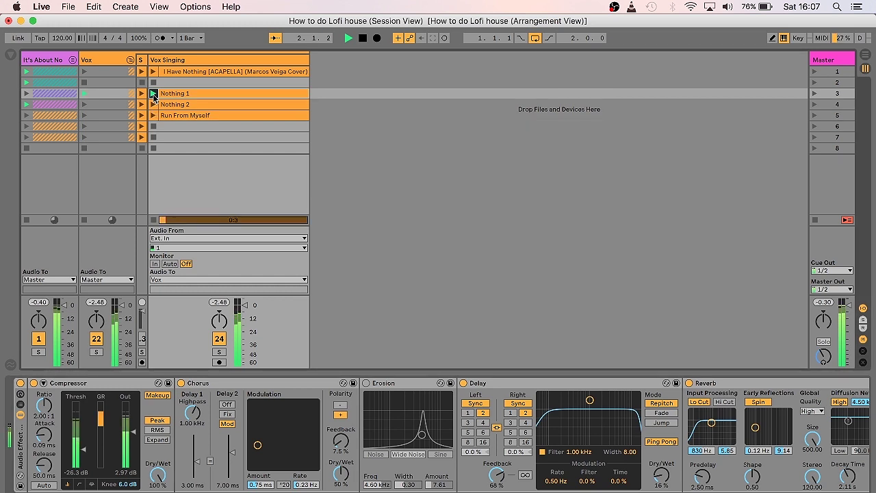
{"action": "left_click", "coordinate": [153, 116]}
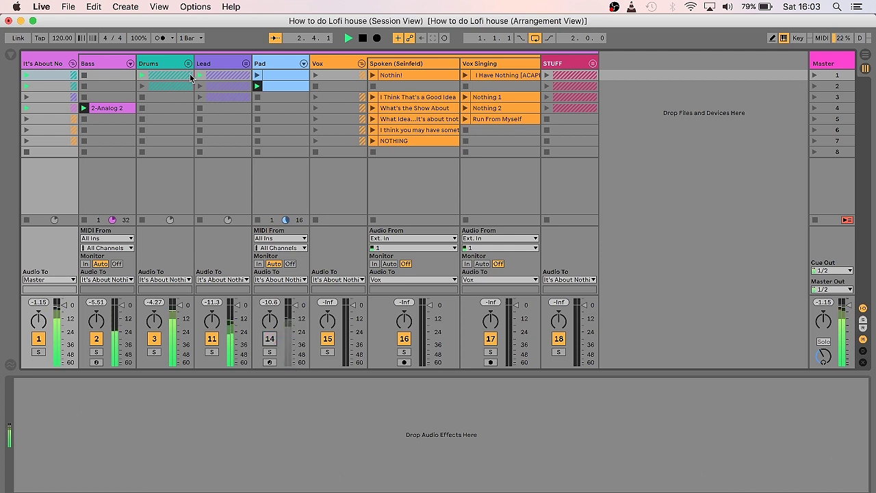
Step: Unfold the Lead group and set the reverb macro of the Leads 1 track's effect rack to 26%
{"action": "left_click", "coordinate": [245, 64]}
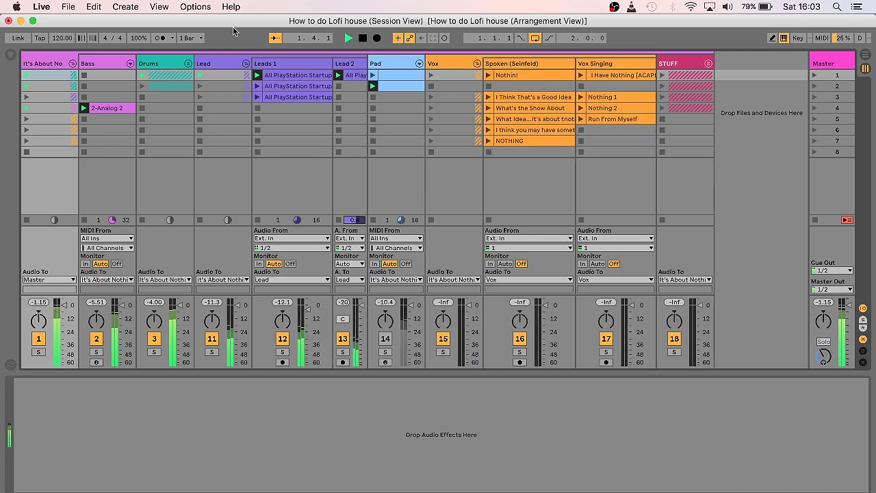
{"action": "left_click", "coordinate": [285, 85]}
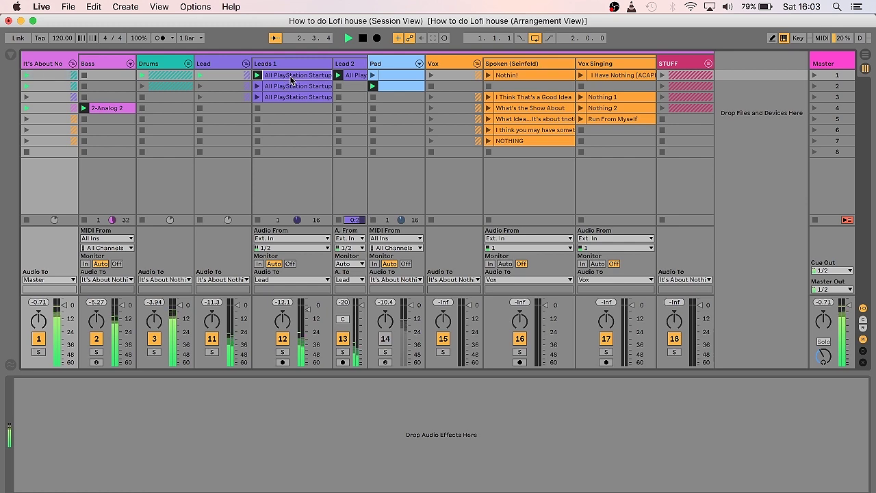
{"action": "left_click_drag", "start_coordinate": [97, 435], "coordinate": [96, 426]}
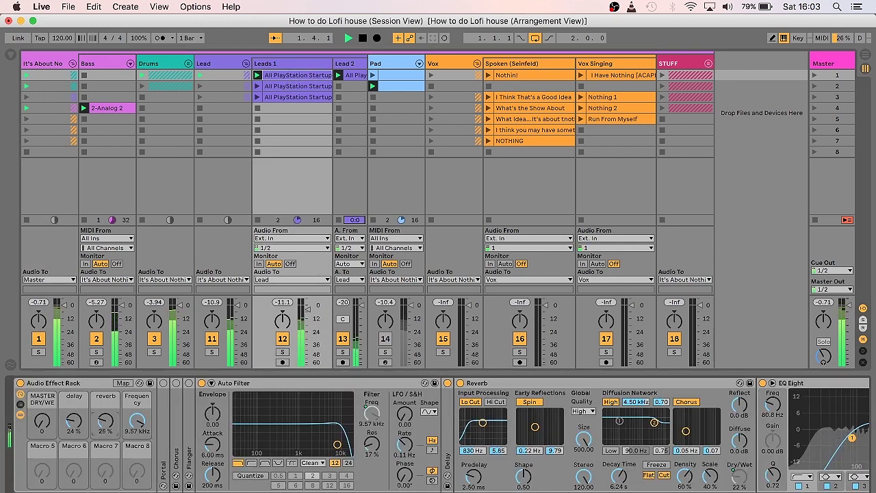
Step: Show the Lead 2 track's effects, reactivate the Drums and Pad tracks, and select the Pad track
{"action": "key", "text": "Right"}
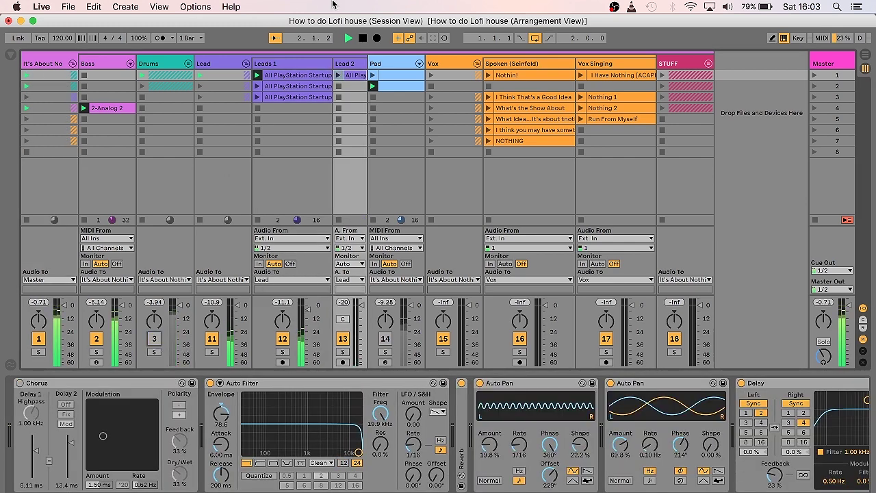
{"action": "left_click", "coordinate": [156, 340]}
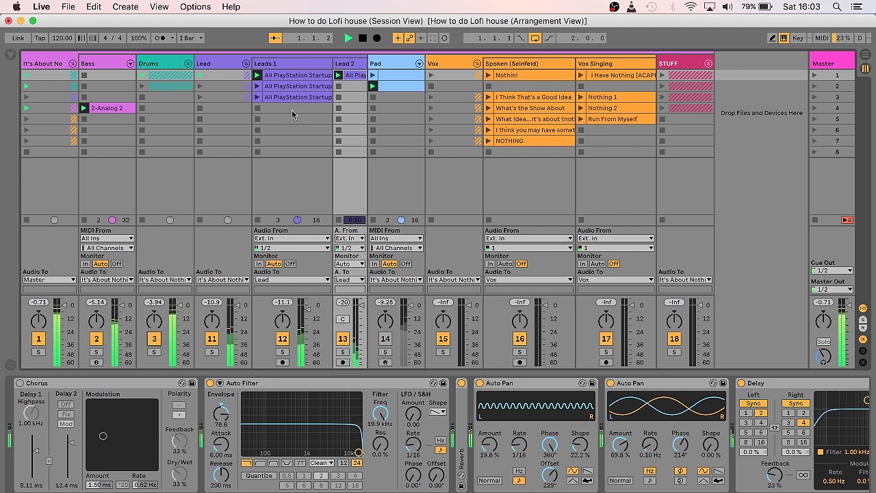
{"action": "left_click", "coordinate": [348, 66]}
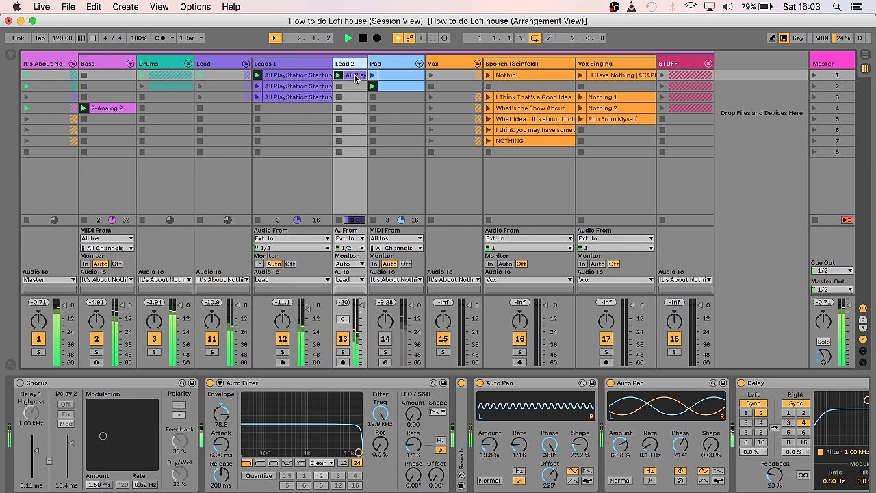
{"action": "left_click", "coordinate": [386, 339]}
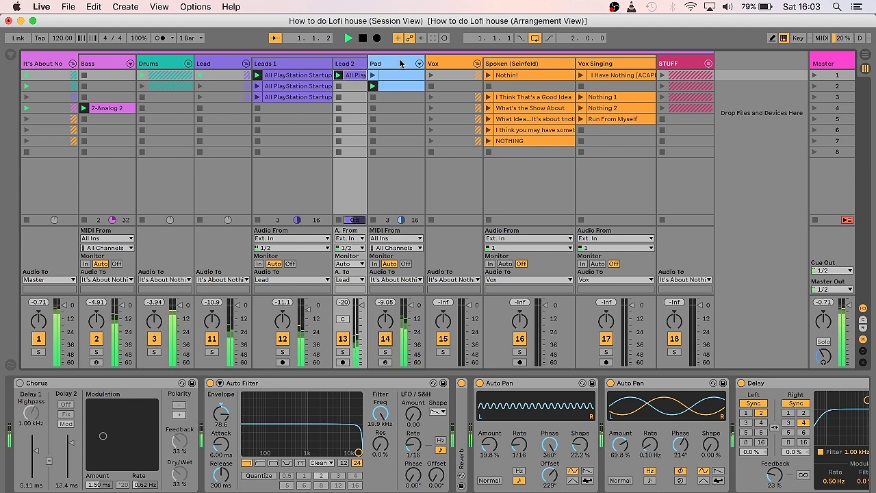
{"action": "left_click", "coordinate": [396, 64]}
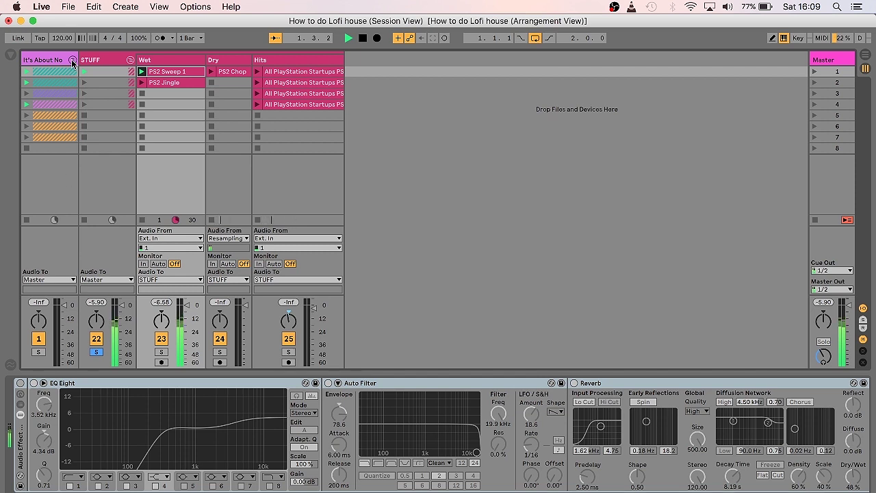
Step: Audition PS2 Jingle, PS2 Chop and the first Hits clip, and show the Hits track's effects
{"action": "left_click", "coordinate": [141, 83]}
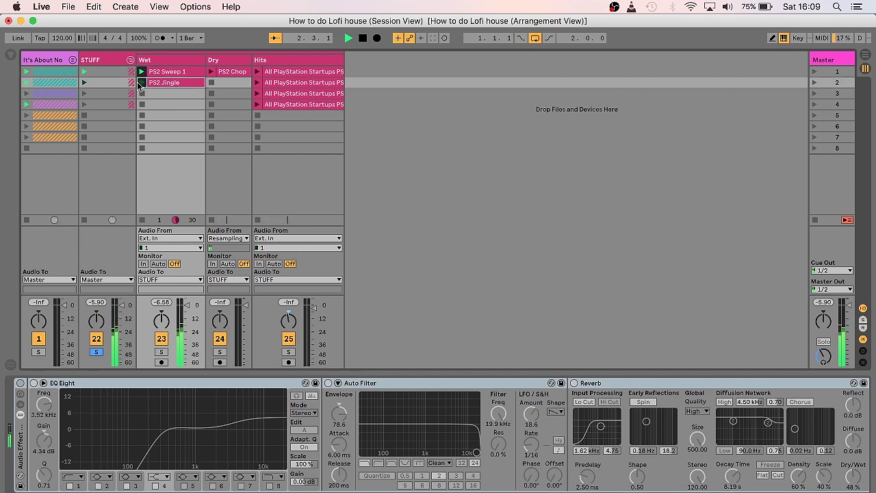
{"action": "left_click", "coordinate": [210, 73]}
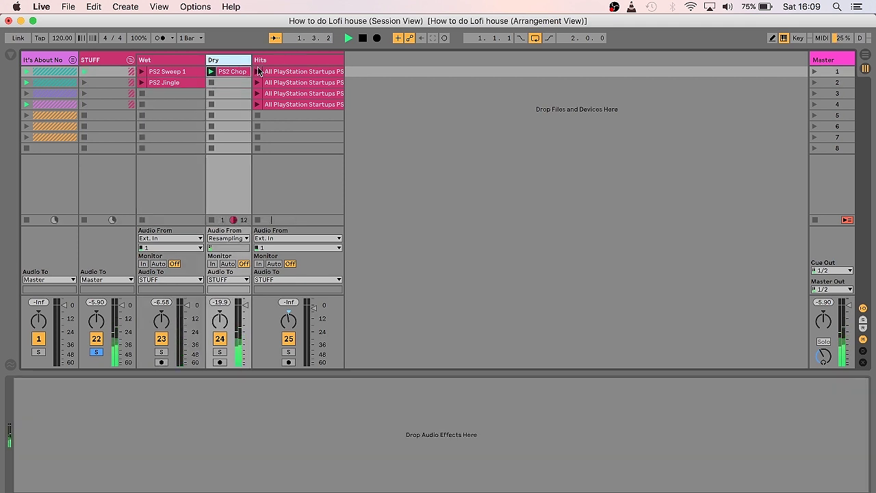
{"action": "left_click", "coordinate": [257, 71]}
{"action": "left_click", "coordinate": [277, 62]}
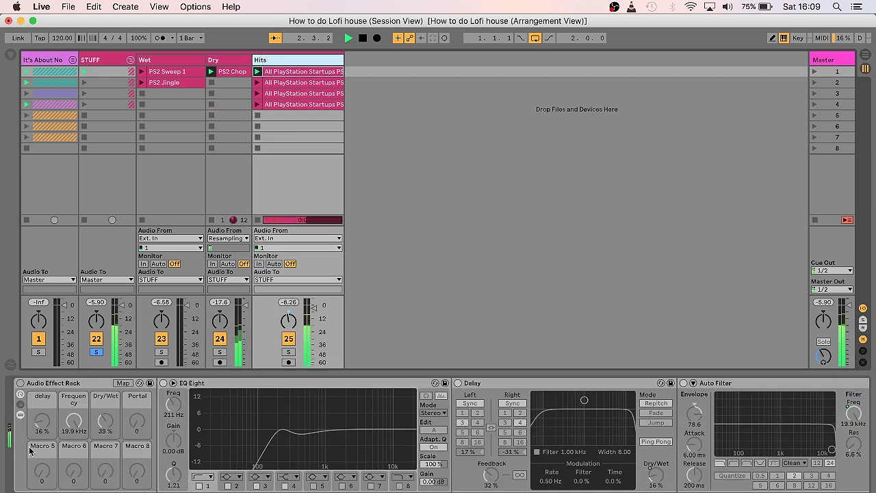
Step: Widen the Hits track, audition its second and fourth clips and PS2 Sweep 1, and show the Wet track's effects
{"action": "left_click", "coordinate": [262, 82]}
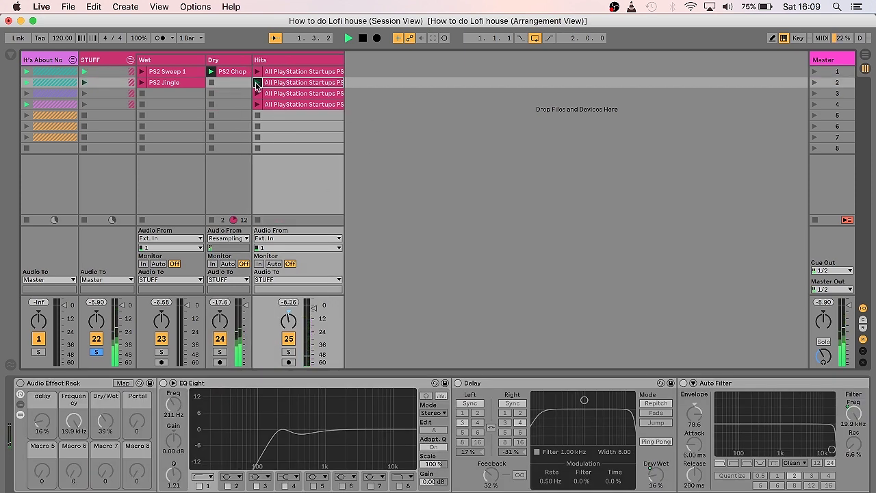
{"action": "left_click", "coordinate": [340, 60]}
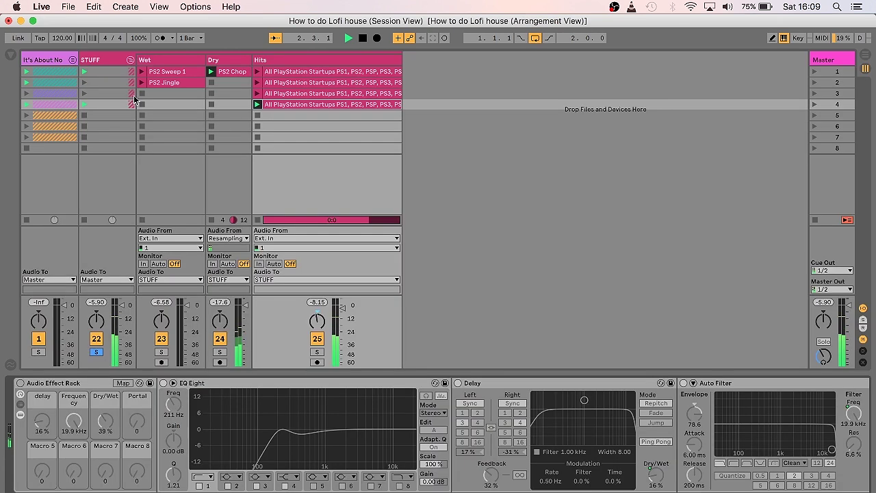
{"action": "left_click", "coordinate": [141, 71]}
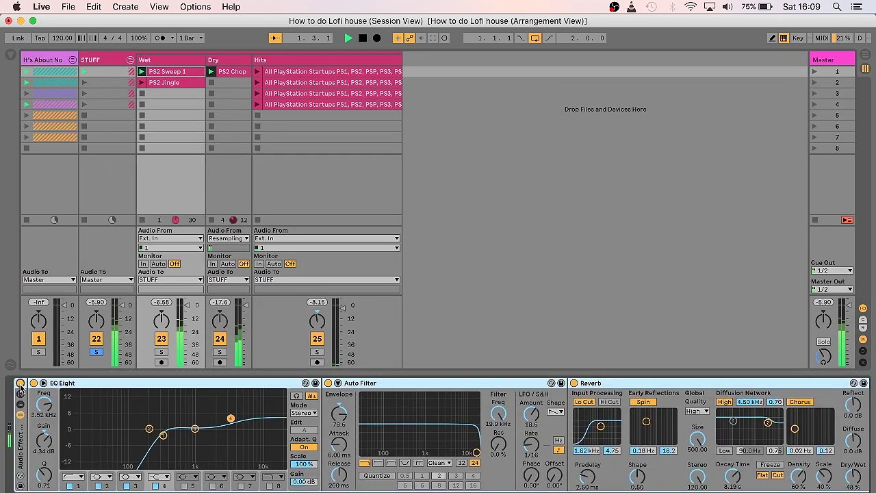
Step: Unfold the It's About No group, stop playback and remove the duplicate STUFF group outside it
{"action": "left_click", "coordinate": [71, 61]}
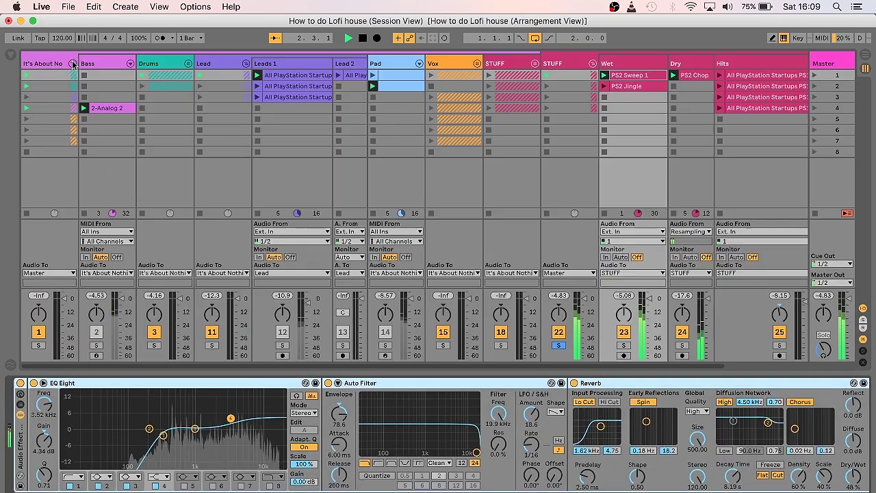
{"action": "left_click", "coordinate": [386, 332]}
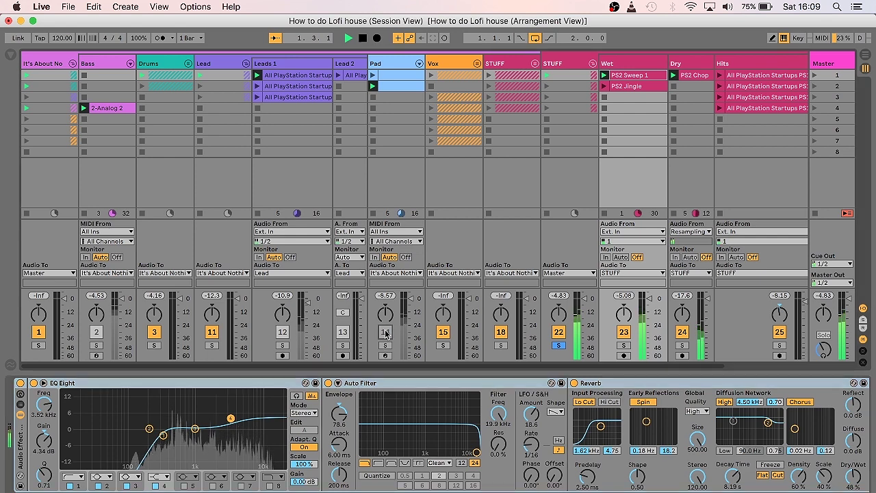
{"action": "left_click", "coordinate": [363, 39]}
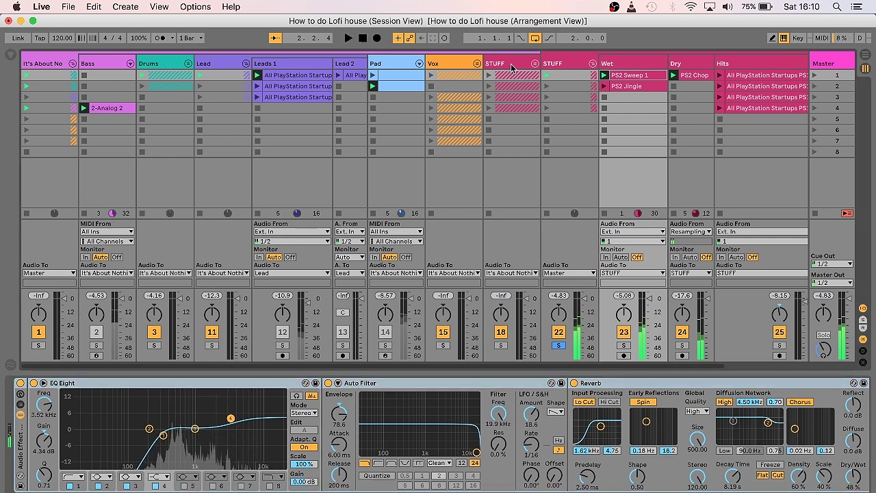
{"action": "left_click", "coordinate": [562, 64]}
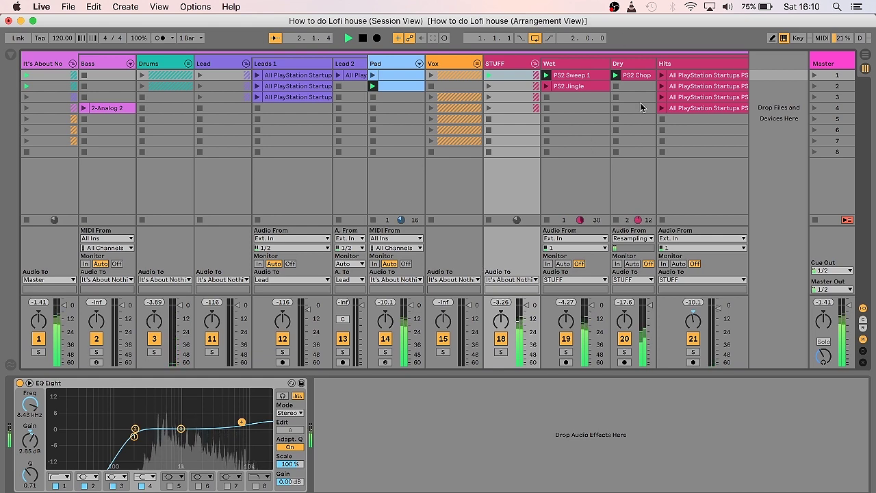
Step: Audition PS2 Sweep 1, PS2 Jingle and the first and third Hits clips over the pad, plus the first Vox clip
{"action": "left_click", "coordinate": [548, 78]}
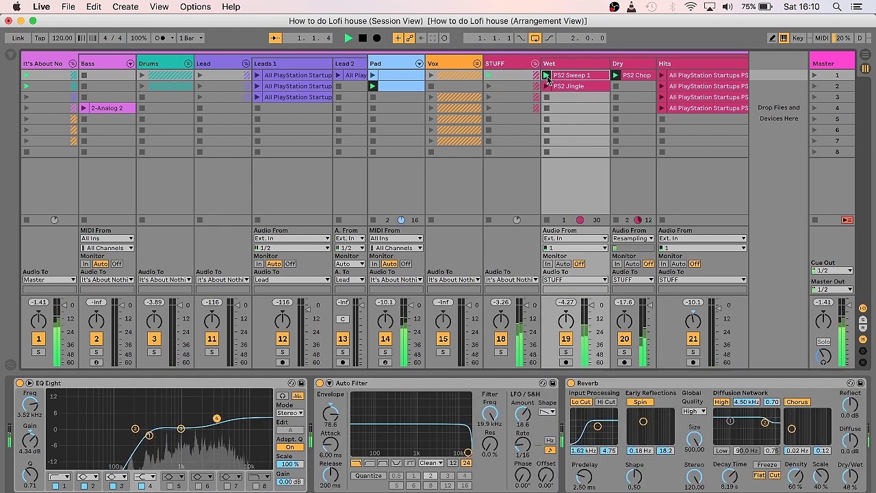
{"action": "left_click", "coordinate": [662, 76]}
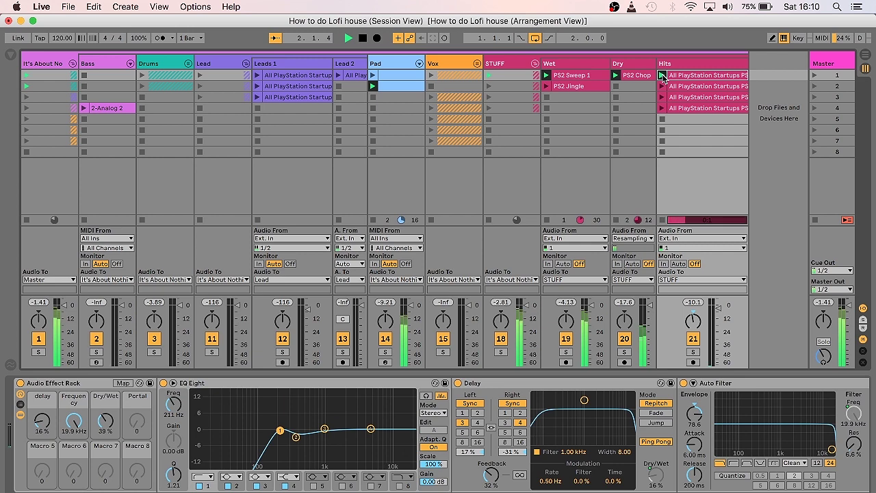
{"action": "left_click", "coordinate": [546, 87]}
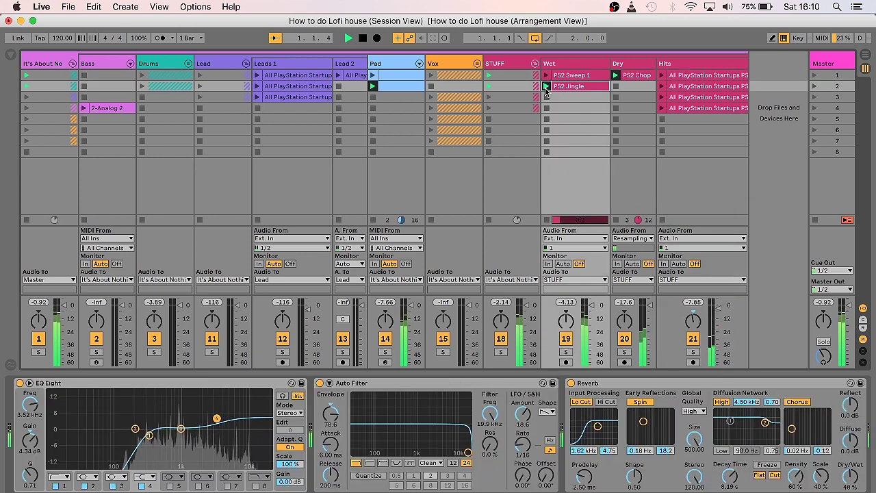
{"action": "left_click", "coordinate": [661, 97]}
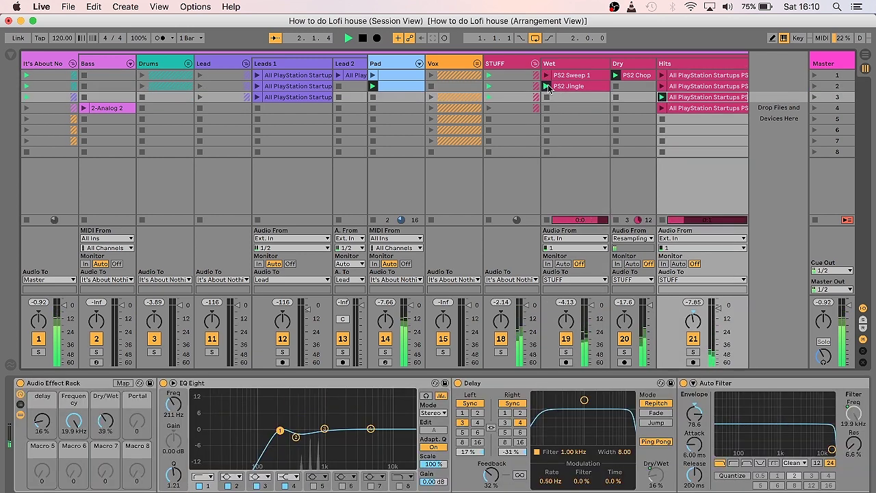
{"action": "left_click", "coordinate": [546, 87]}
{"action": "left_click", "coordinate": [431, 75]}
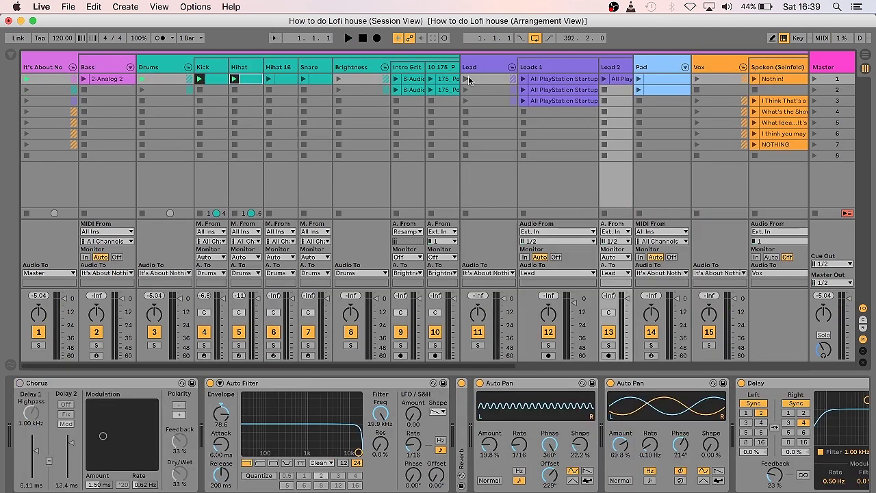
Step: Start recording the performance, launching the spoken clips I Think That's a Good Idea and NOTHING and the second Pad clip
{"action": "left_click", "coordinate": [376, 39]}
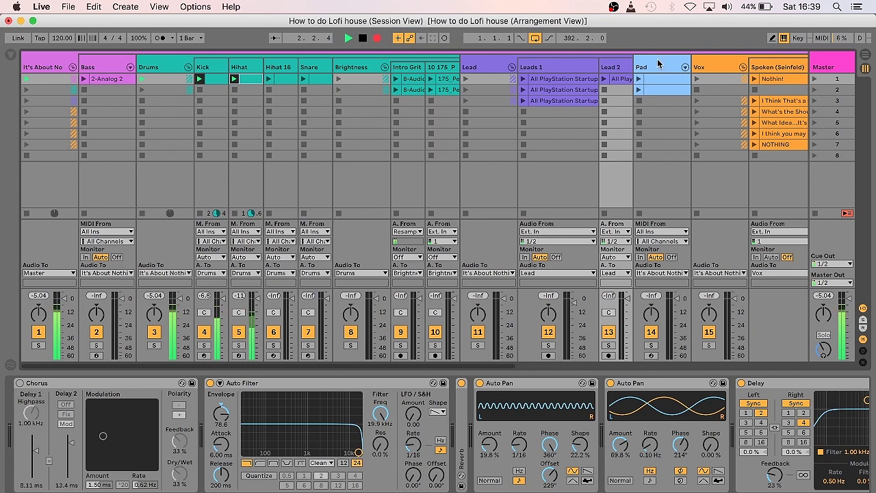
{"action": "left_click_drag", "start_coordinate": [366, 363], "coordinate": [469, 363]}
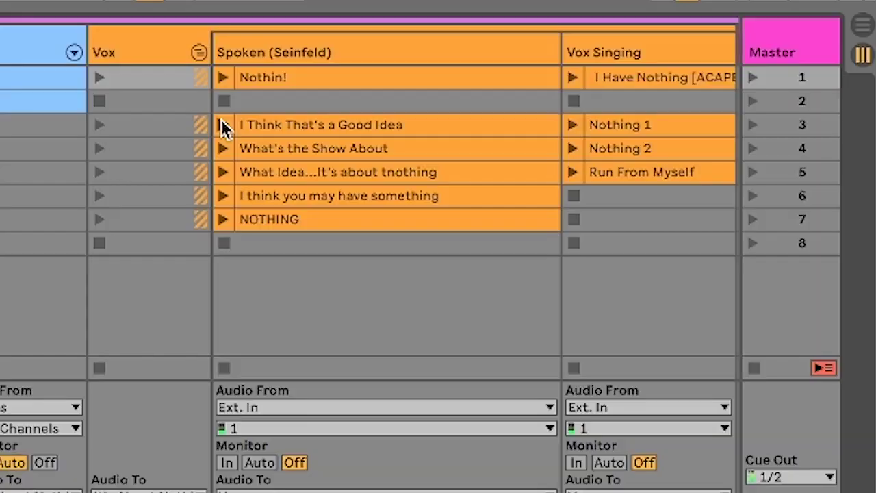
{"action": "left_click", "coordinate": [568, 101]}
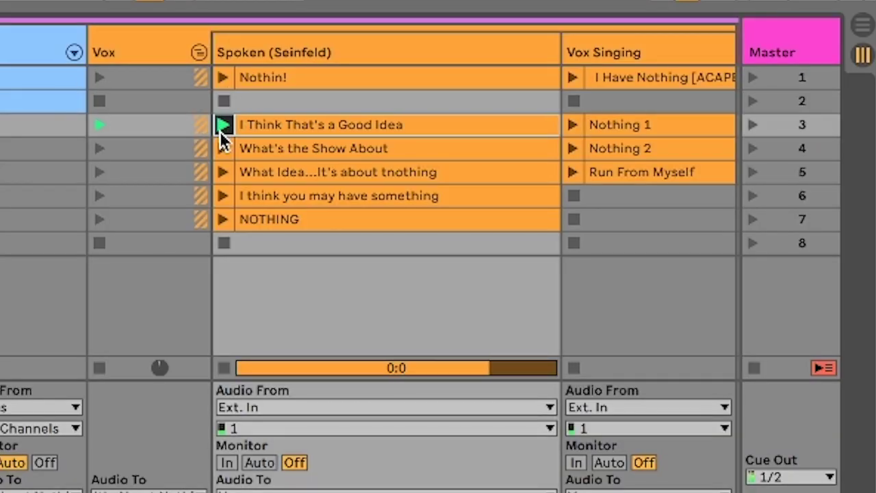
{"action": "left_click", "coordinate": [223, 219]}
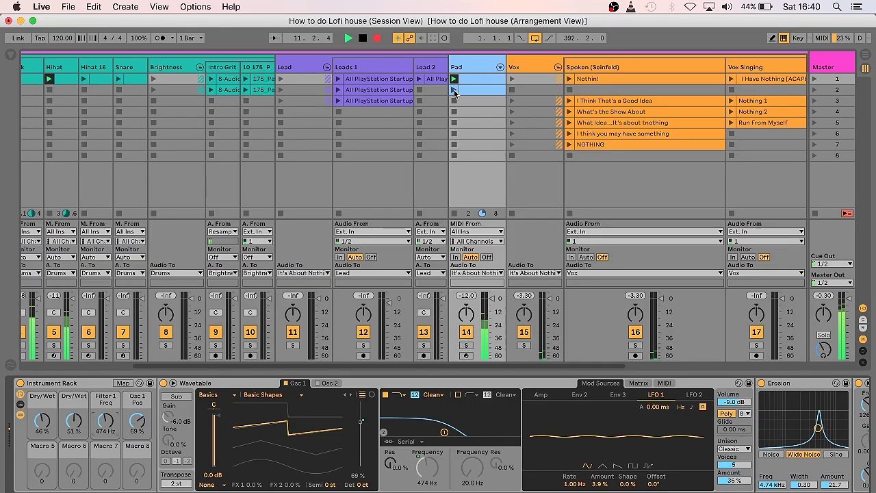
{"action": "left_click", "coordinate": [453, 91]}
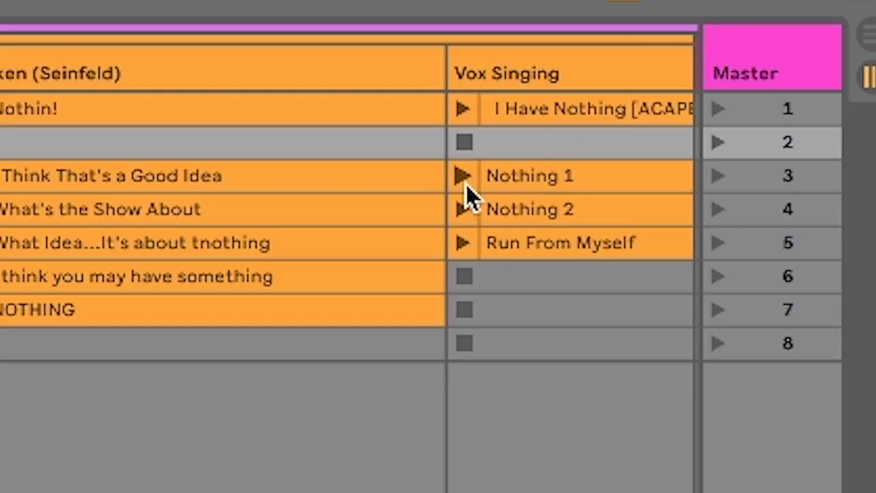
Step: Launch the sung clips Nothing 1 and Run From Myself, followed by the spoken NOTHING clip
{"action": "left_click", "coordinate": [463, 174]}
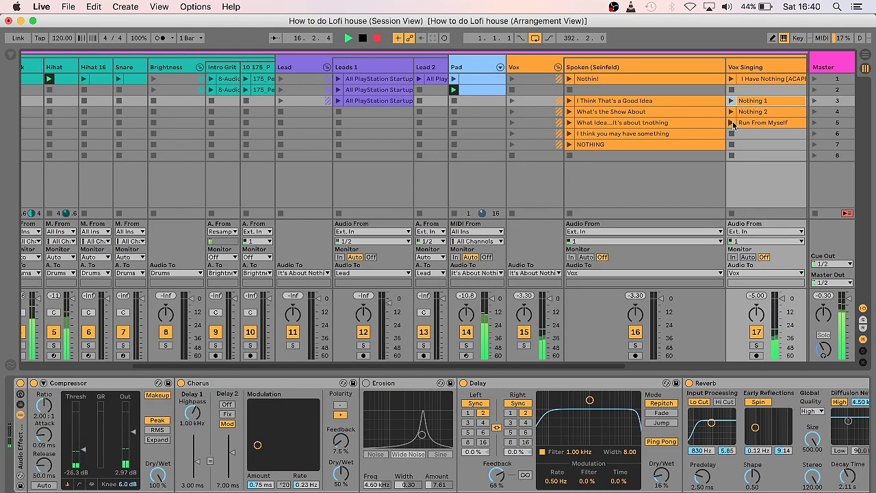
{"action": "left_click", "coordinate": [731, 124]}
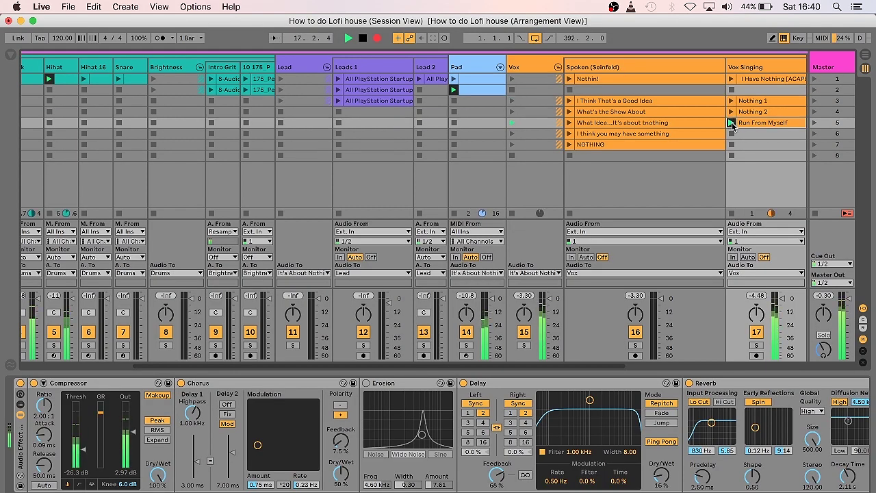
{"action": "left_click", "coordinate": [568, 144]}
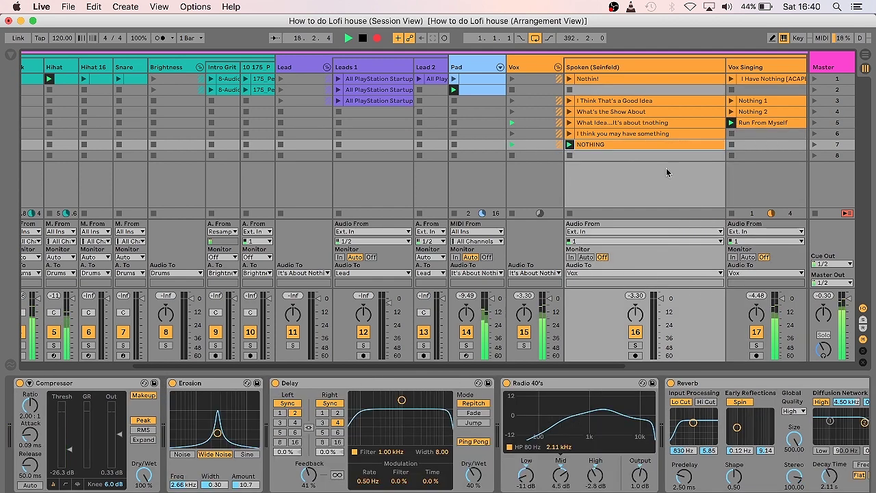
Step: Launch the Hihat 16 clip and the first Brightness clips, then bring in the Lead 2 and first Leads 1 clips
{"action": "left_click_drag", "start_coordinate": [472, 366], "coordinate": [366, 372]}
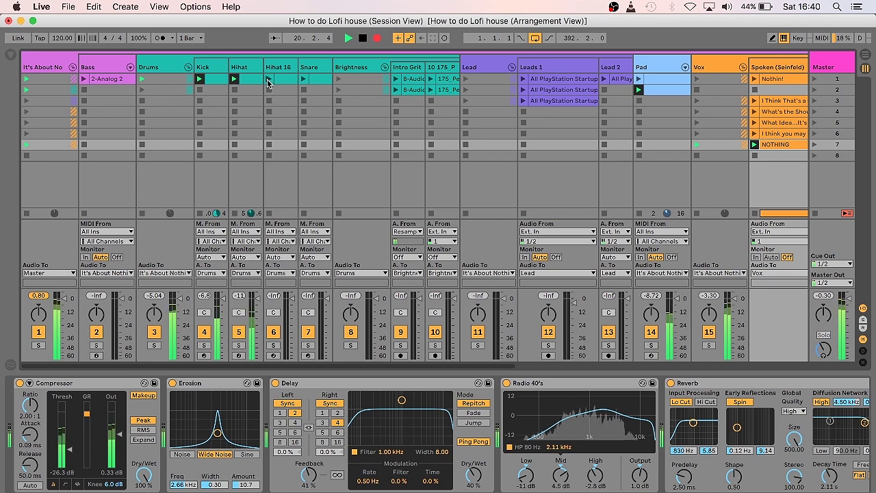
{"action": "left_click", "coordinate": [281, 108]}
{"action": "left_click", "coordinate": [334, 81]}
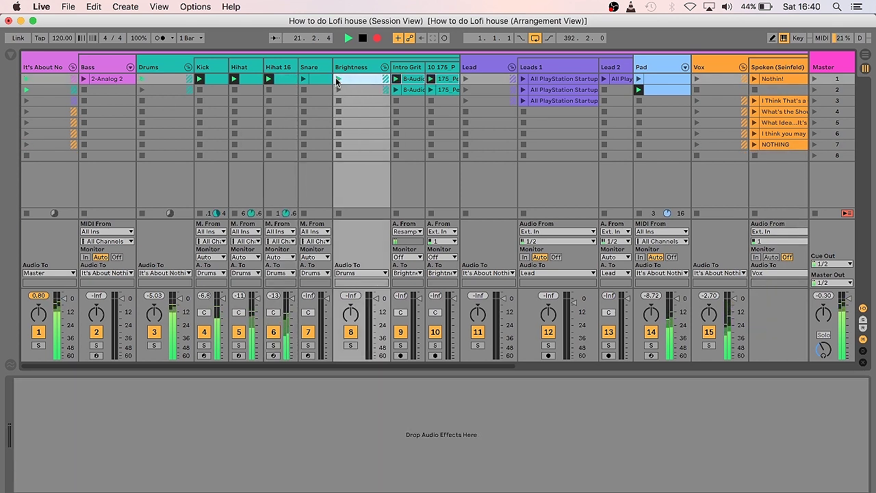
{"action": "left_click", "coordinate": [606, 80]}
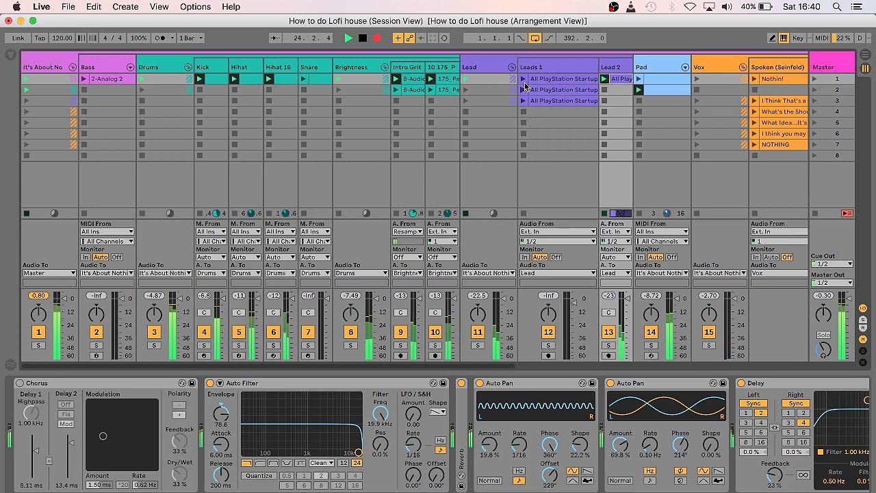
{"action": "left_click", "coordinate": [523, 79]}
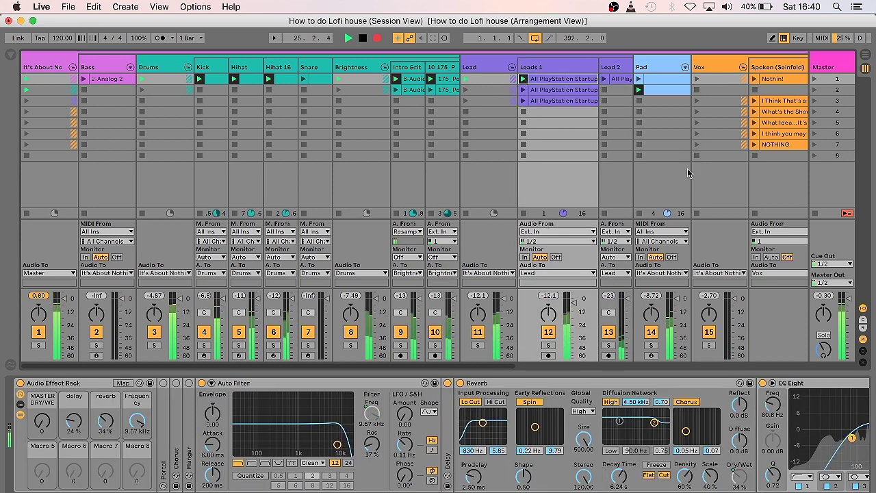
Step: Set the Filter 1 Freq macro of the Pad track's instrument rack to 558 Hz
{"action": "left_click", "coordinate": [641, 68]}
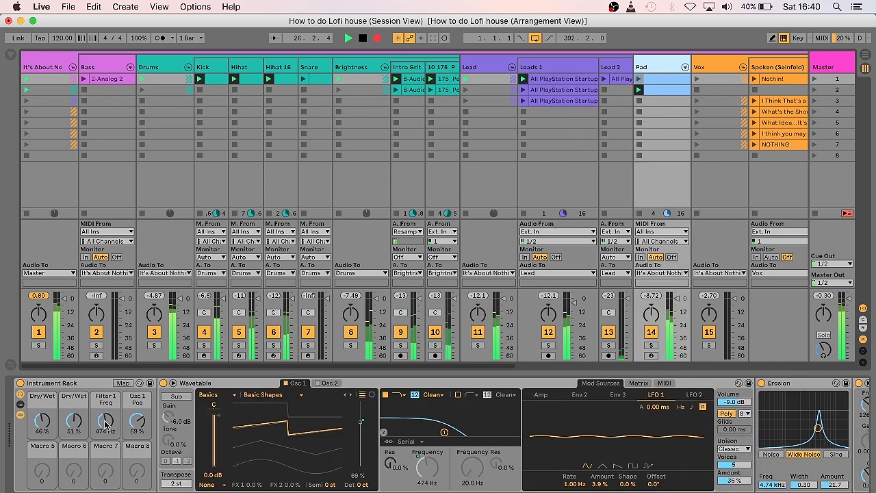
{"action": "left_click_drag", "start_coordinate": [106, 424], "coordinate": [106, 411]}
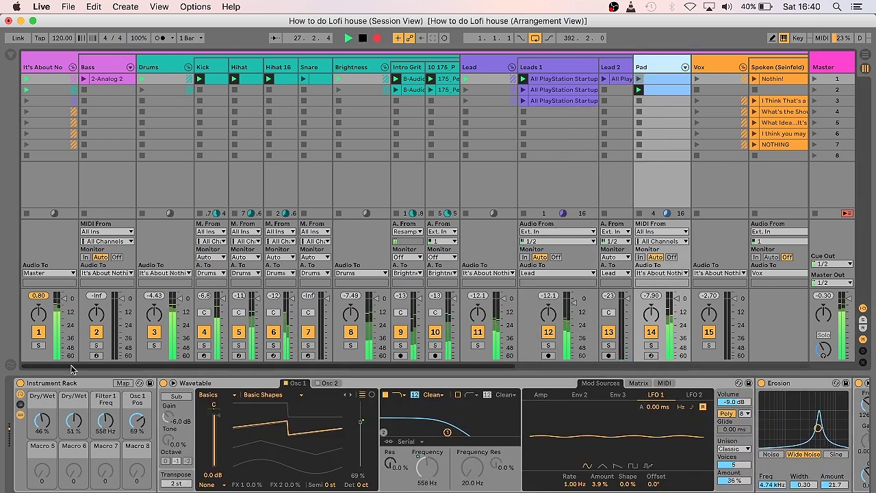
Step: Launch the 2-Analog 2 bass clip with the Kick track muted for a moment, and reactivate the kick
{"action": "left_click", "coordinate": [204, 333]}
{"action": "left_click", "coordinate": [83, 87]}
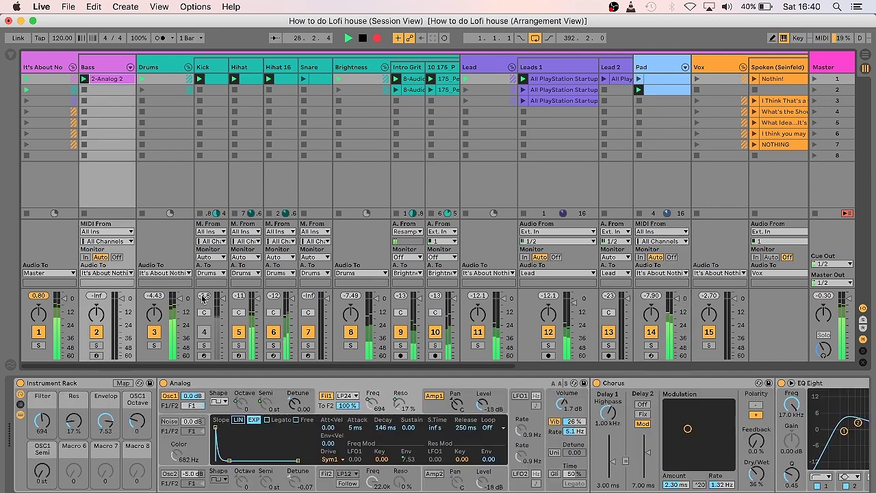
{"action": "left_click", "coordinate": [204, 332]}
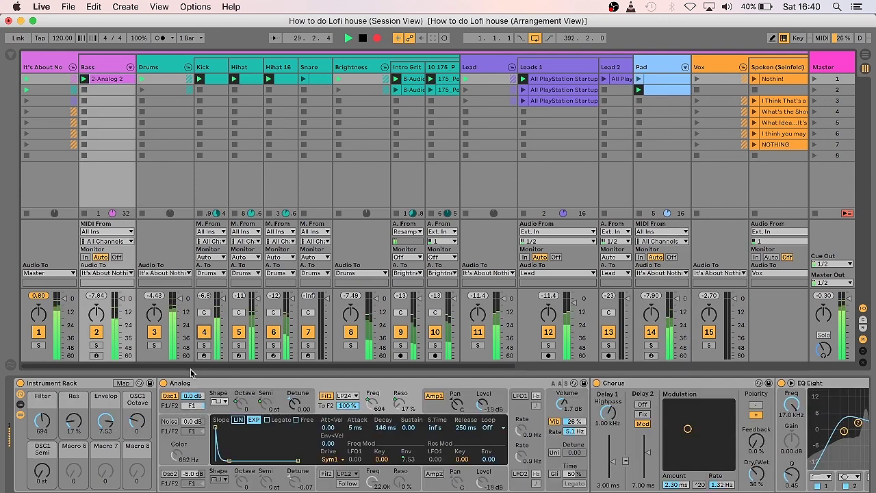
Step: Set the Leads 1 effect rack's Frequency macro to 19.9 kHz and its delay macro to 44%
{"action": "scroll", "coordinate": [303, 362], "scroll_direction": "right", "scroll_amount": 6}
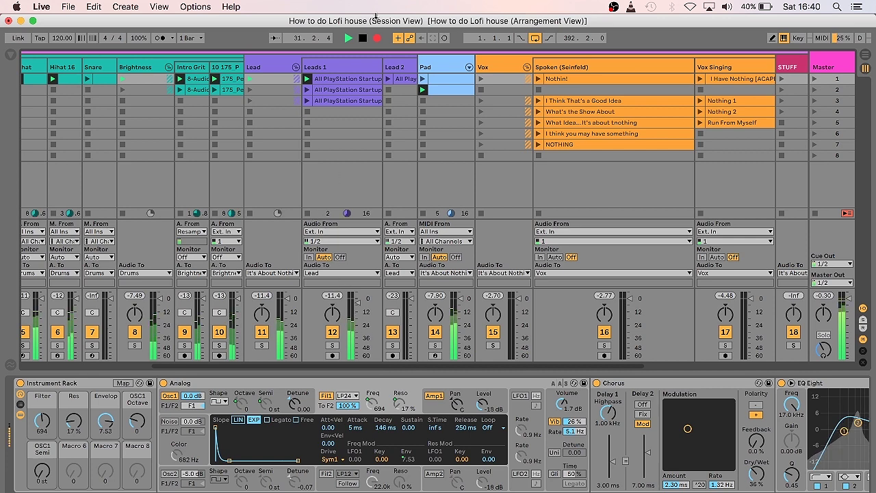
{"action": "left_click", "coordinate": [433, 66]}
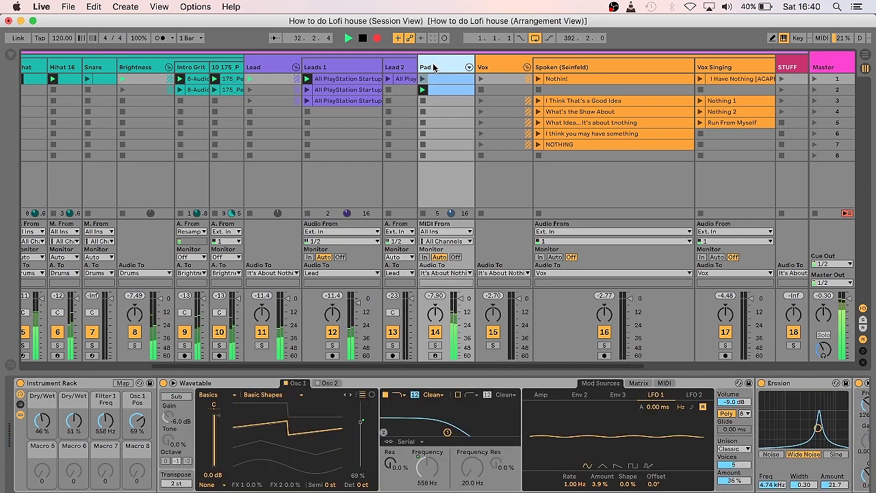
{"action": "left_click", "coordinate": [333, 66]}
{"action": "left_click_drag", "start_coordinate": [137, 421], "coordinate": [137, 406]}
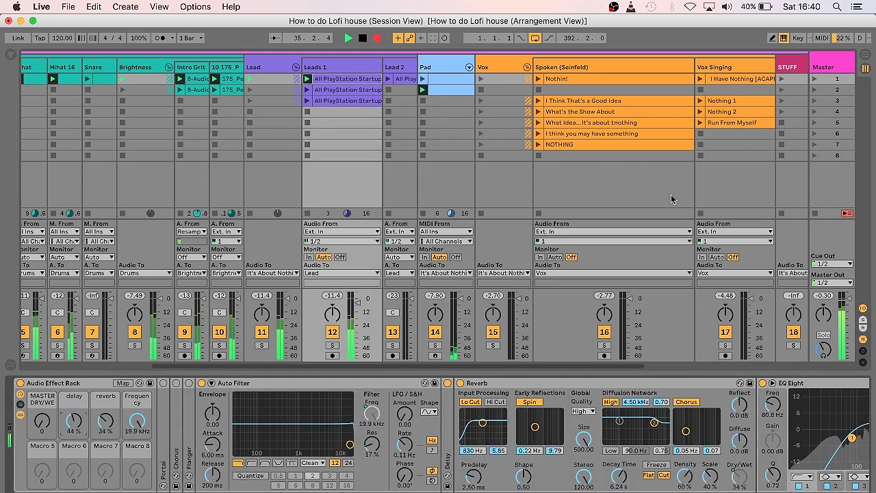
Step: Launch the spoken NOTHING clip and briefly drop the Kick track out of the recorded performance
{"action": "left_click", "coordinate": [538, 145]}
{"action": "left_click_drag", "start_coordinate": [393, 366], "coordinate": [258, 365]}
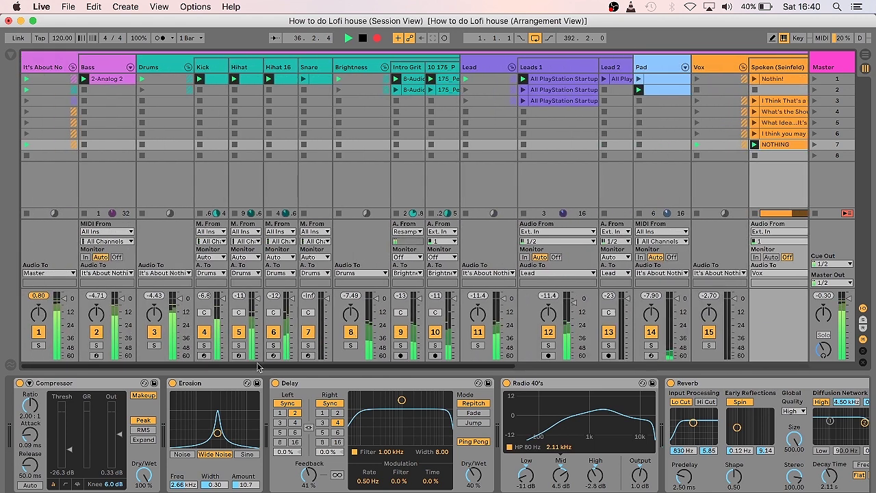
{"action": "left_click", "coordinate": [205, 332]}
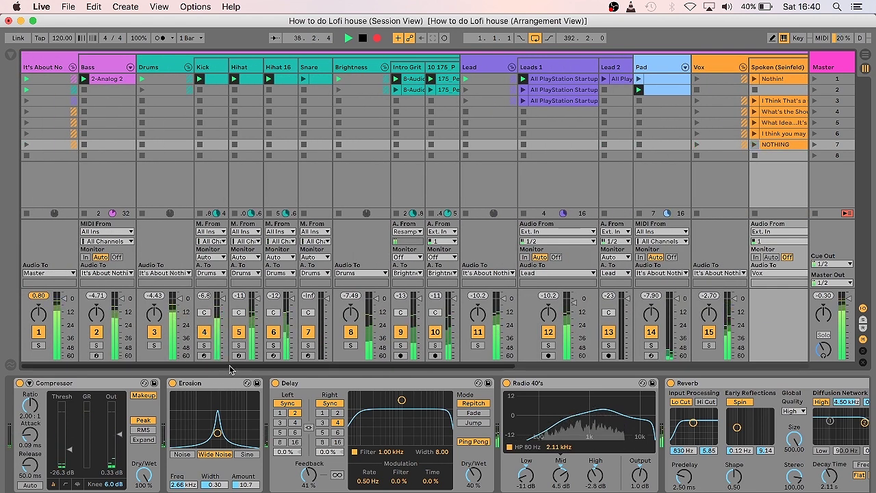
{"action": "left_click_drag", "start_coordinate": [231, 365], "coordinate": [247, 366]}
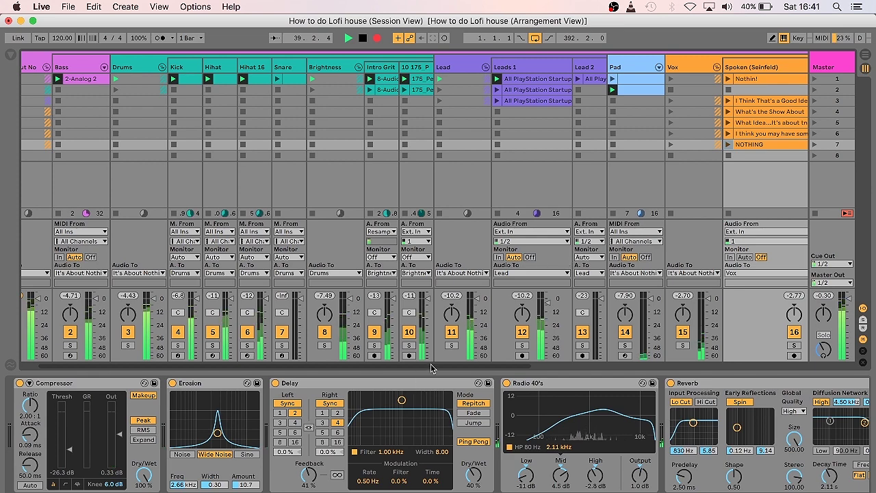
{"action": "scroll", "coordinate": [540, 353], "scroll_direction": "right", "scroll_amount": 5}
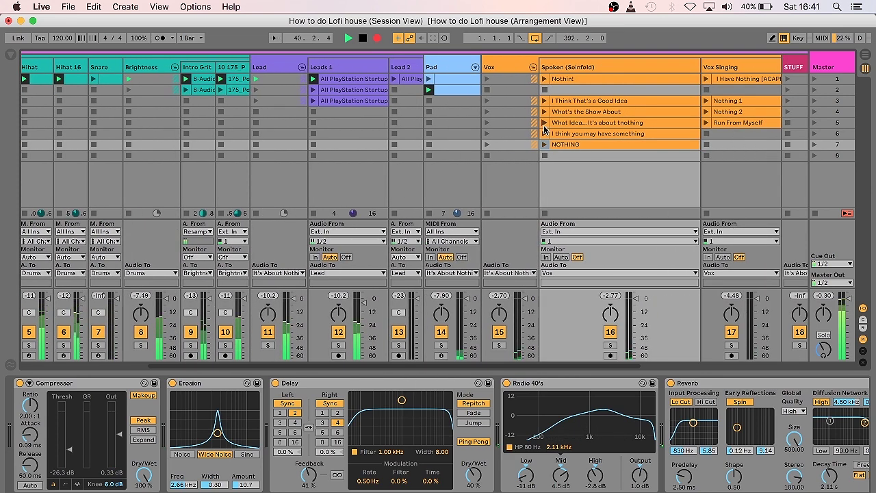
Step: Mute the Kick, Hihat, Hihat 16 and Snare tracks under the spoken What Idea clip, and launch the Snare clip
{"action": "left_click_drag", "start_coordinate": [410, 365], "coordinate": [172, 365]}
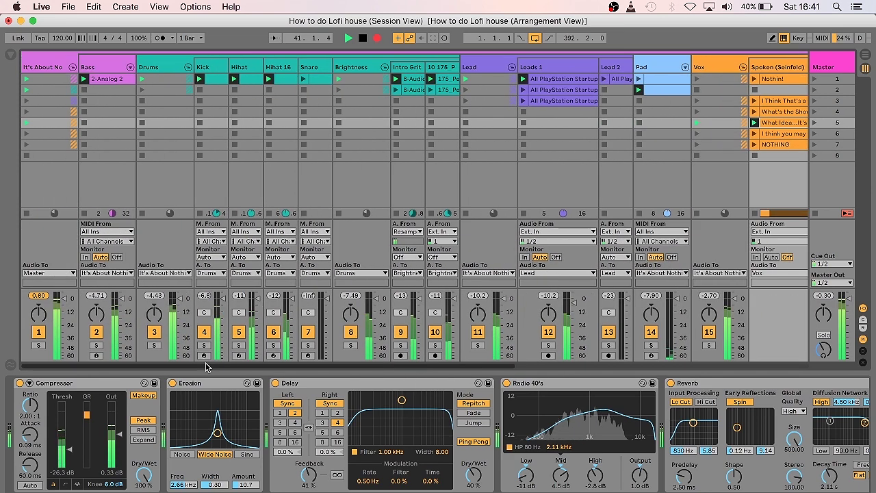
{"action": "left_click", "coordinate": [238, 332]}
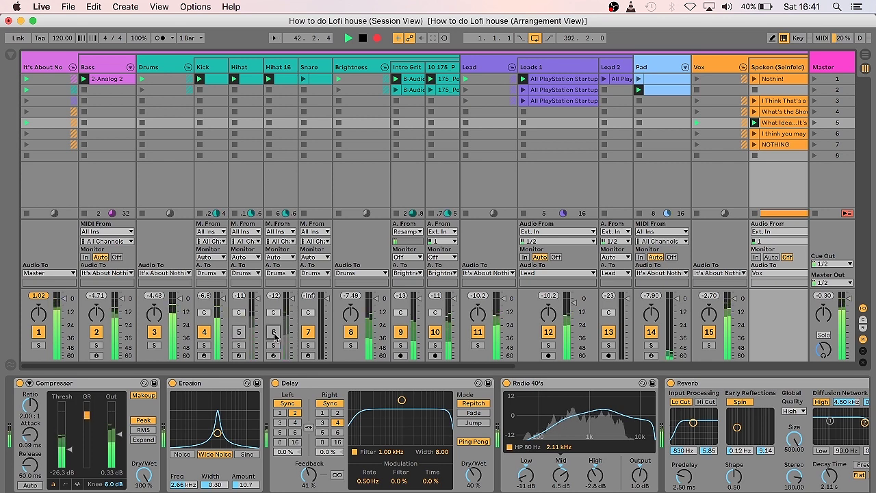
{"action": "left_click", "coordinate": [303, 333]}
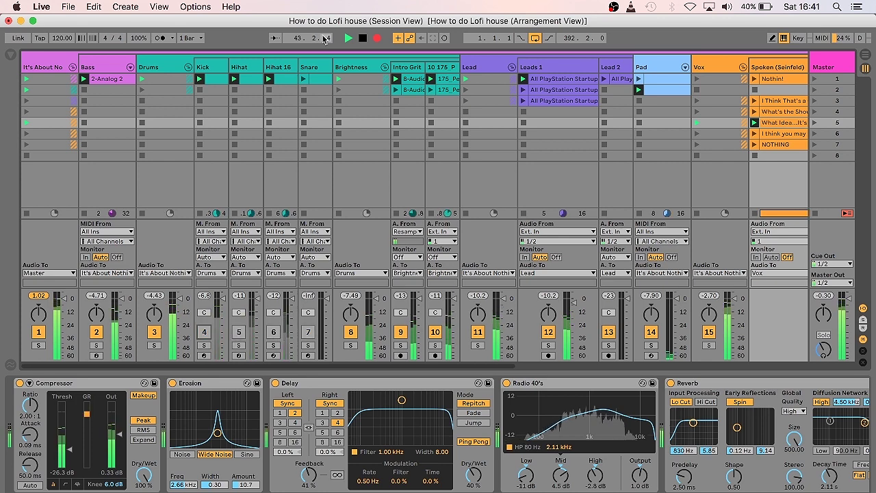
{"action": "left_click", "coordinate": [305, 84]}
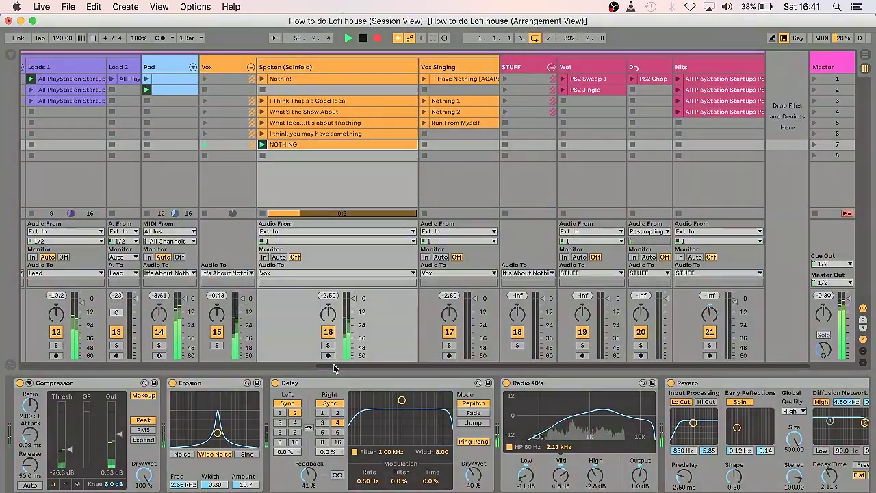
Step: Stop the Leads 1 clip and launch PS2 Sweep 1, PS2 Jingle and the first two Hits clips
{"action": "scroll", "coordinate": [272, 366], "scroll_direction": "left", "scroll_amount": 3}
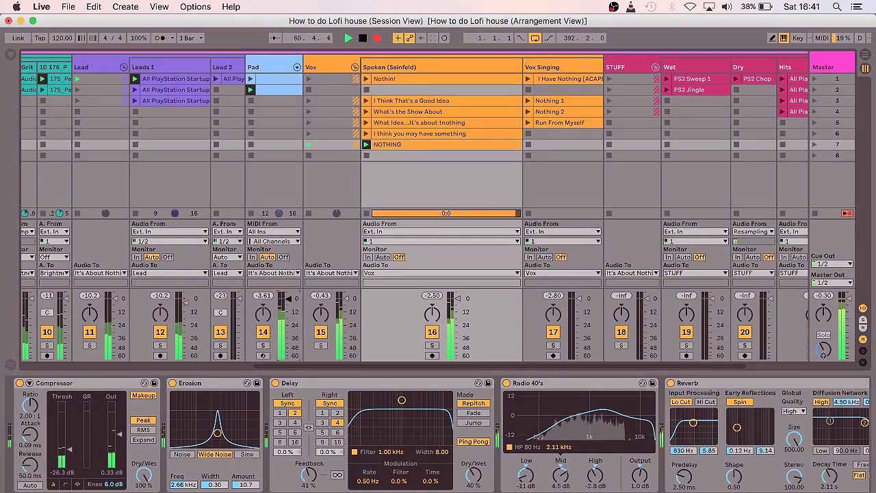
{"action": "left_click", "coordinate": [665, 79]}
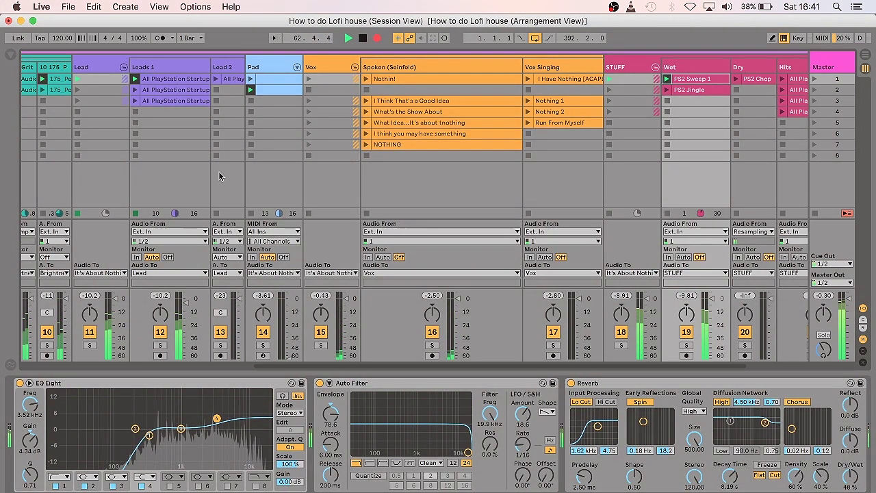
{"action": "left_click", "coordinate": [784, 79]}
{"action": "left_click", "coordinate": [607, 94]}
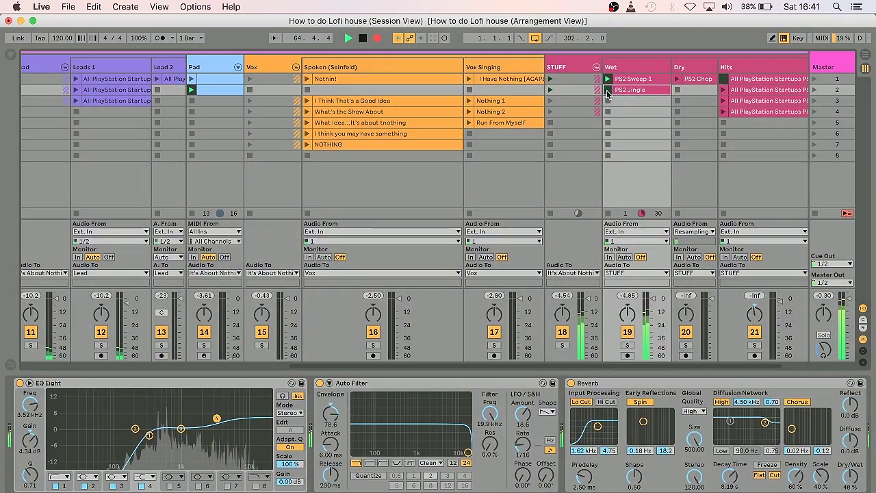
{"action": "left_click", "coordinate": [723, 90]}
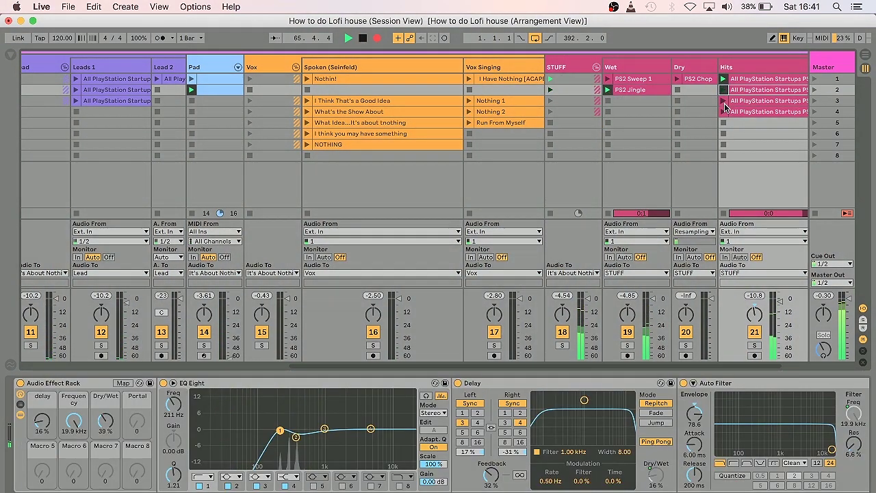
Step: Launch the Vox Singing clips Nothing 1, Run From Myself and I Have Nothing, and retrigger the first Hits clip and PS2 Jingle
{"action": "left_click", "coordinate": [468, 101]}
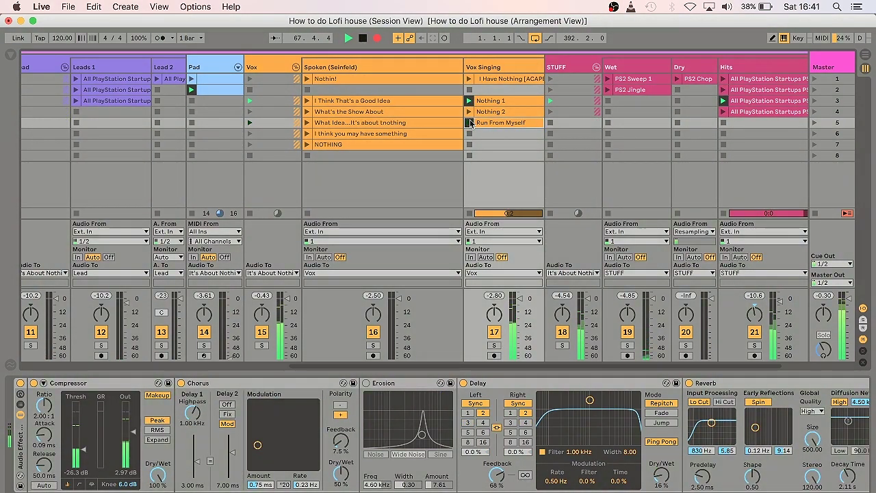
{"action": "left_click", "coordinate": [729, 80]}
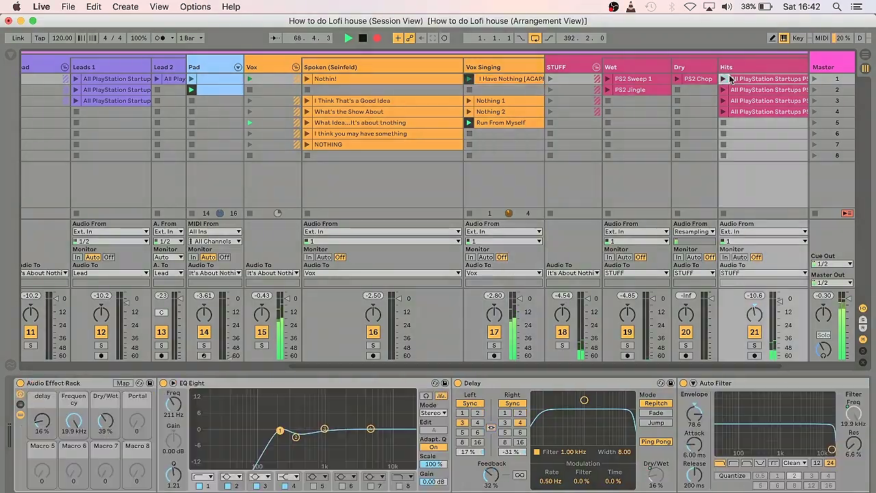
{"action": "left_click", "coordinate": [608, 90]}
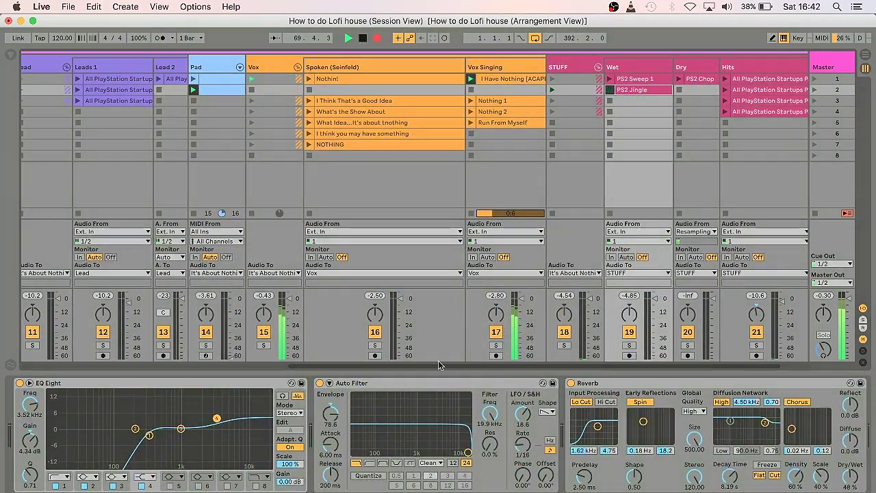
{"action": "scroll", "coordinate": [89, 260], "scroll_direction": "left", "scroll_amount": 10}
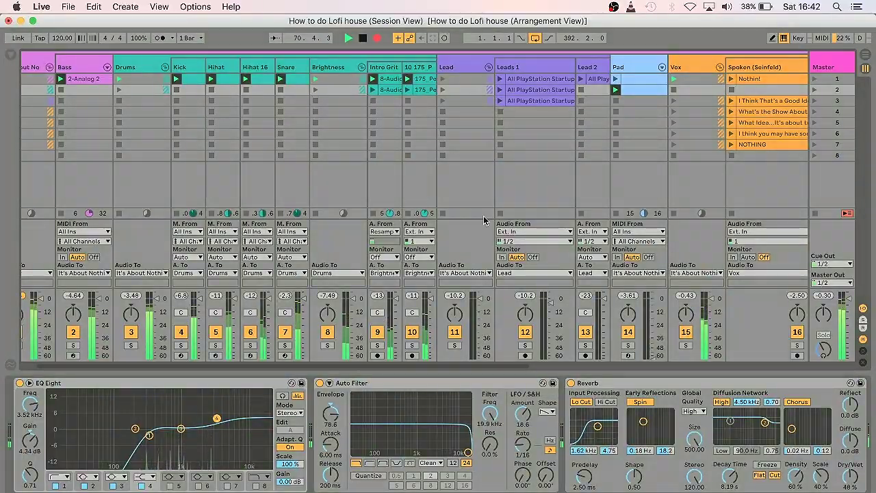